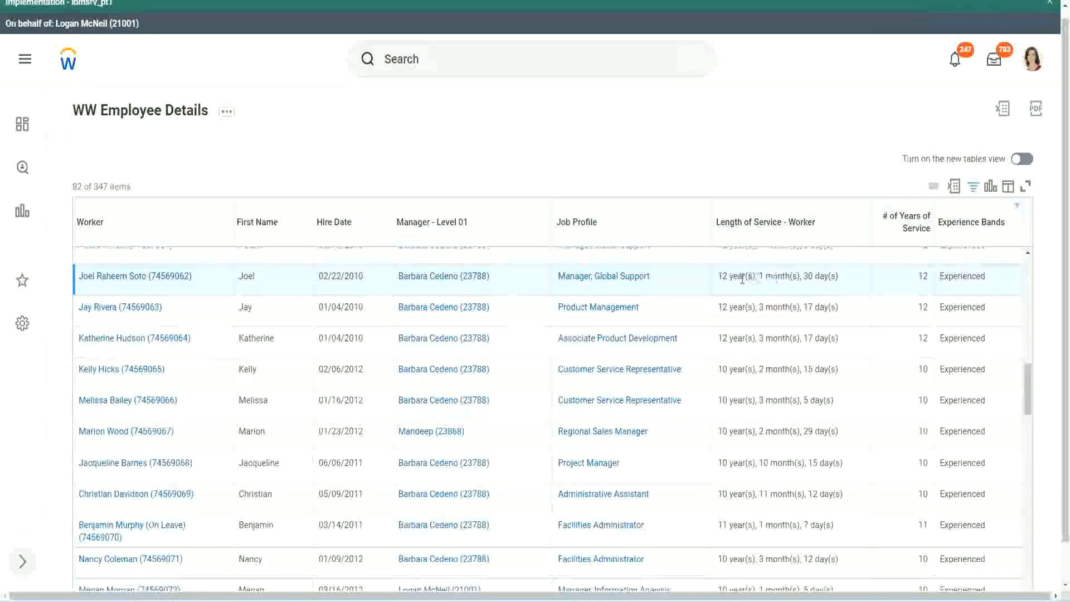
- Compare the length of service with the # of Years of Service for the Manager, Global Support worker hired 02/22/2010
{"action": "left_click_drag", "start_coordinate": [718, 276], "coordinate": [723, 276]}
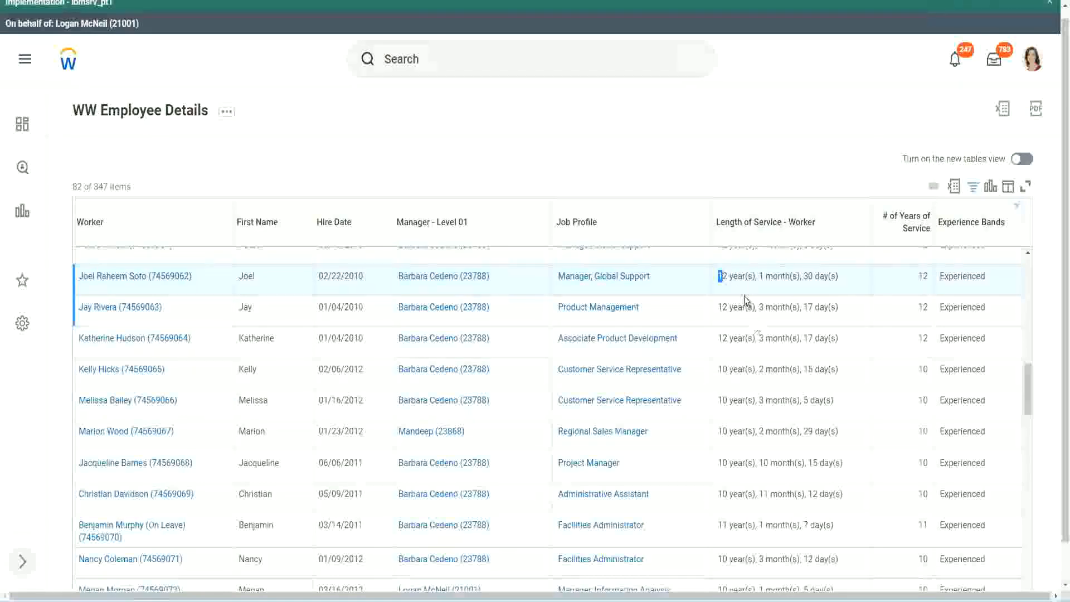
{"action": "left_click", "coordinate": [754, 276]}
{"action": "left_click_drag", "start_coordinate": [716, 277], "coordinate": [820, 276]}
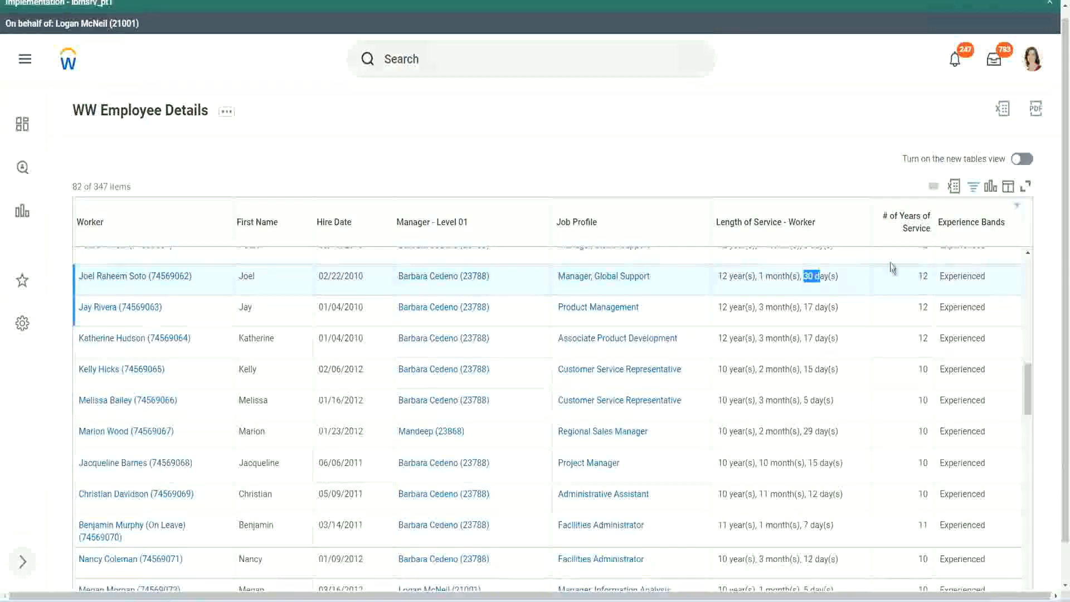
{"action": "left_click", "coordinate": [899, 292]}
{"action": "left_click_drag", "start_coordinate": [899, 292], "coordinate": [874, 303]}
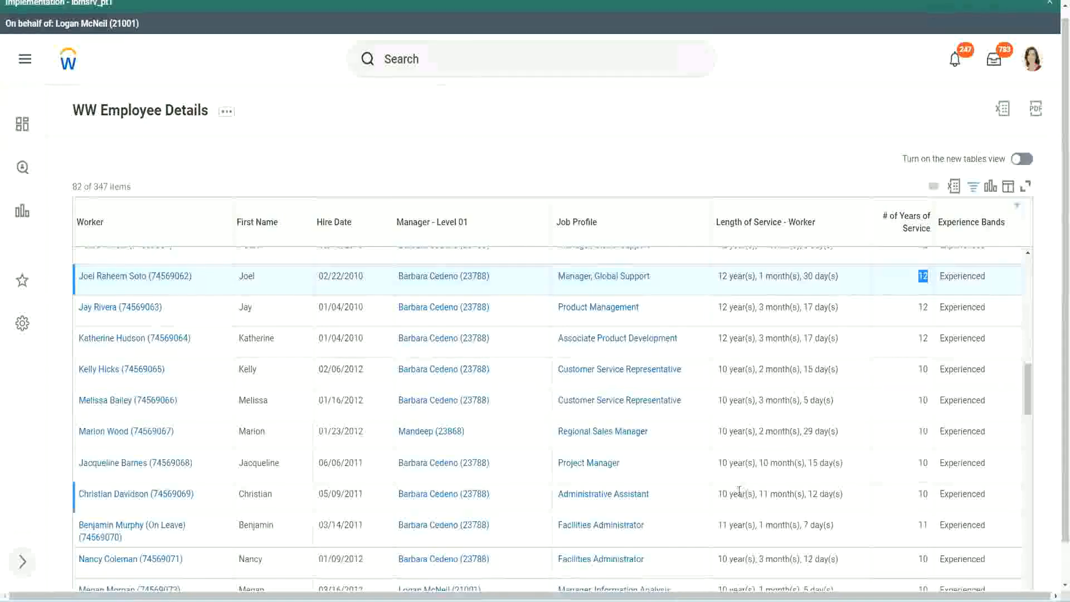
- Examine the years, months and days of service against the # of Years of Service in the Administrative Assistant row
{"action": "left_click", "coordinate": [735, 495]}
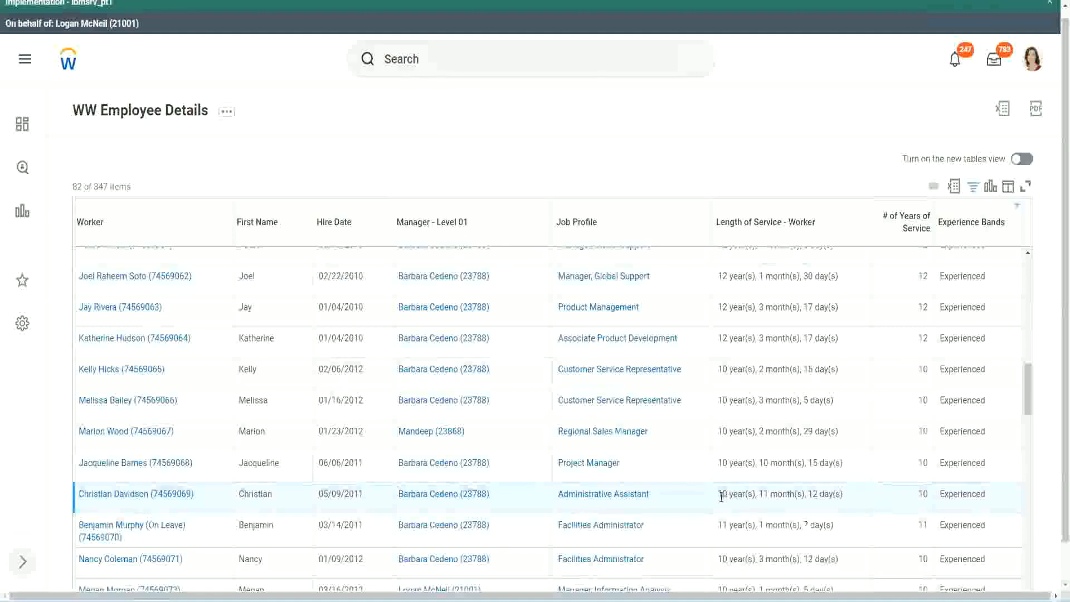
{"action": "double_click", "coordinate": [767, 494]}
{"action": "left_click_drag", "start_coordinate": [813, 493], "coordinate": [819, 494]}
{"action": "left_click", "coordinate": [830, 493]}
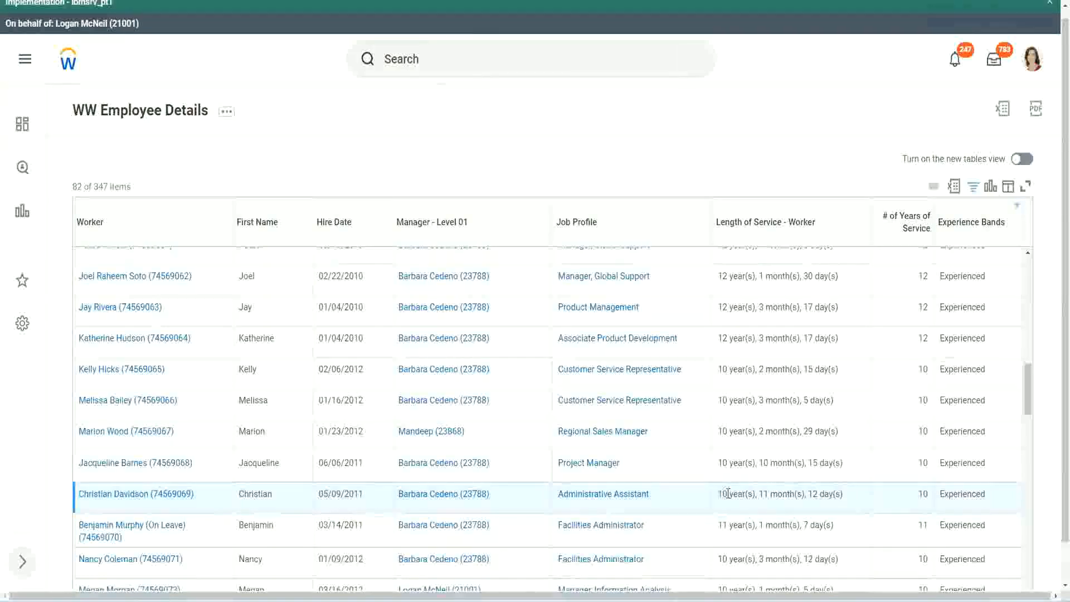
{"action": "double_click", "coordinate": [922, 494]}
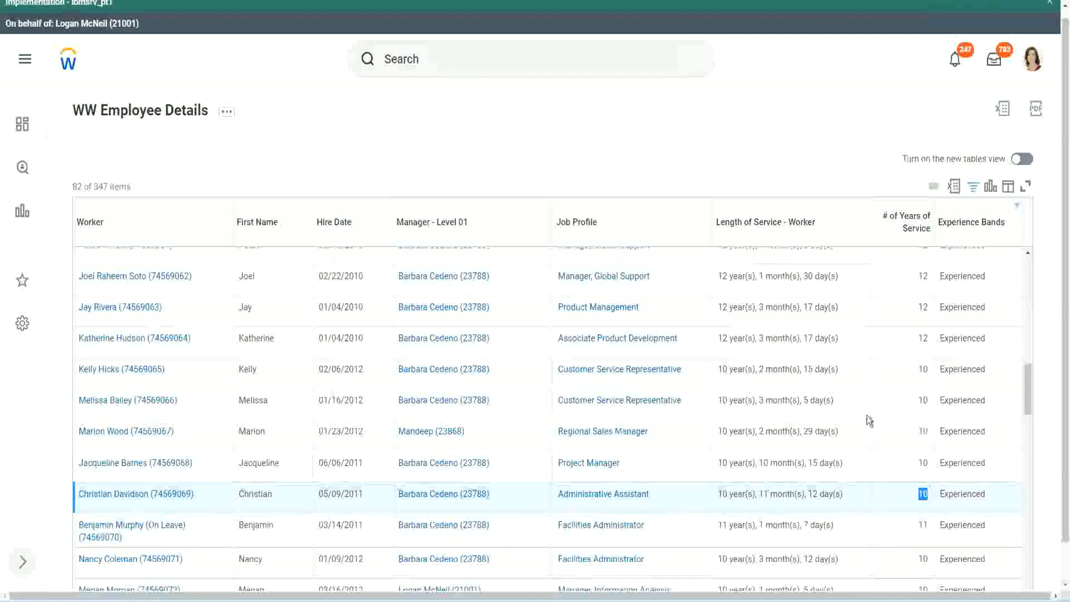
{"action": "left_click", "coordinate": [921, 350]}
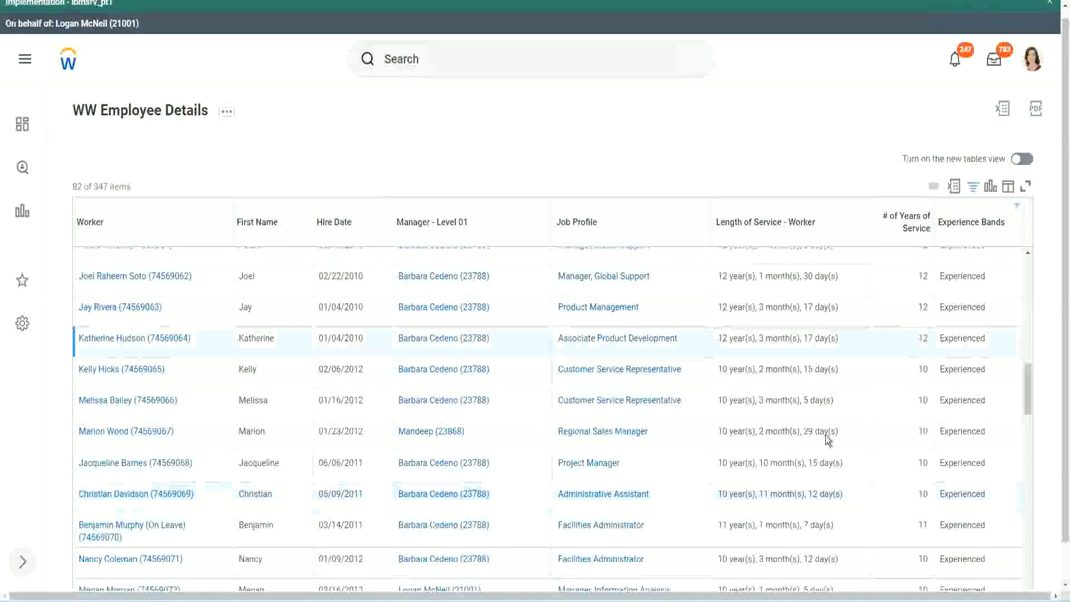
{"action": "double_click", "coordinate": [731, 494]}
{"action": "left_click", "coordinate": [808, 491]}
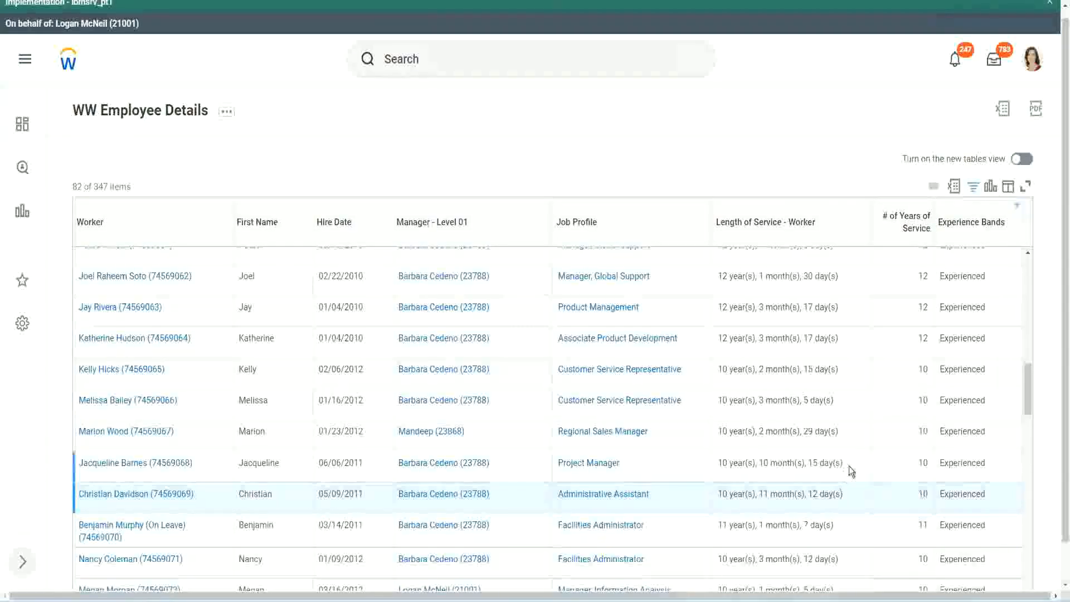
- Compare the service figures of the Manager, Global Support and Administrative Assistant rows, and check the Project Manager row's length of service
{"action": "double_click", "coordinate": [924, 276]}
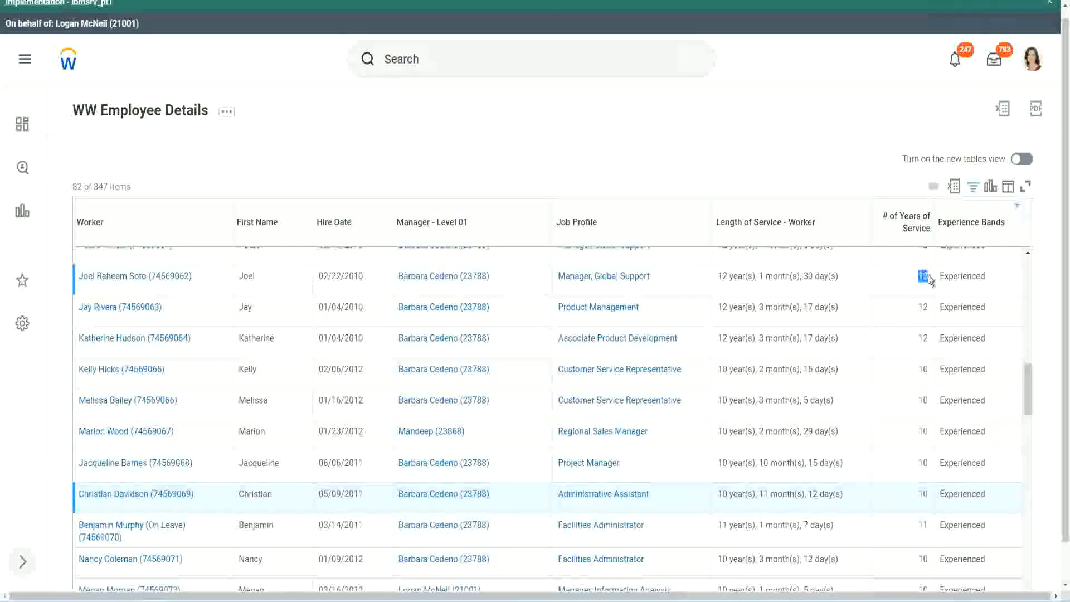
{"action": "left_click_drag", "start_coordinate": [718, 277], "coordinate": [853, 271]}
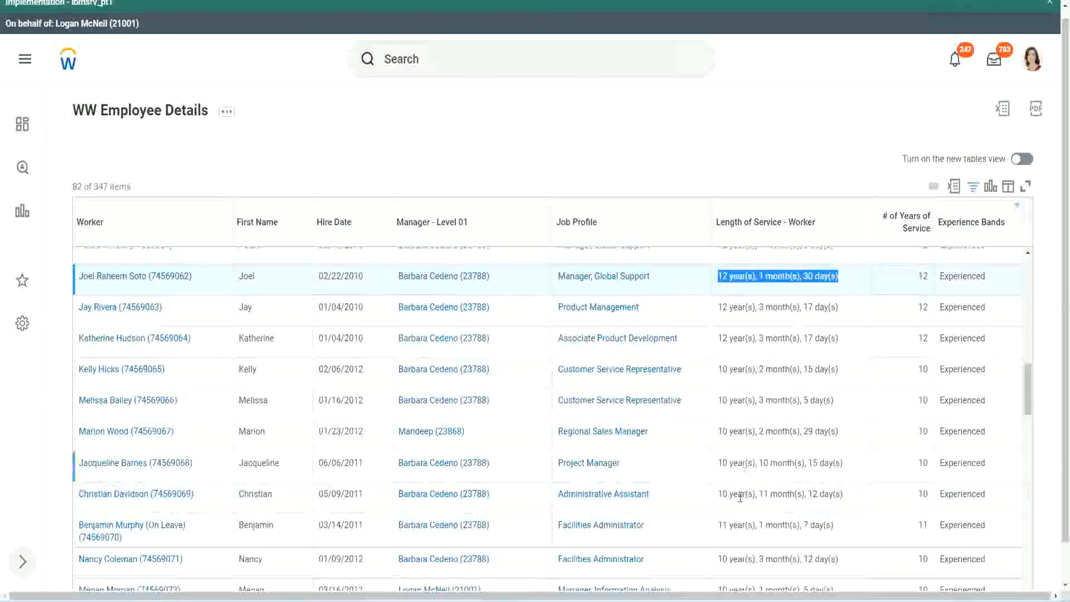
{"action": "left_click", "coordinate": [831, 493]}
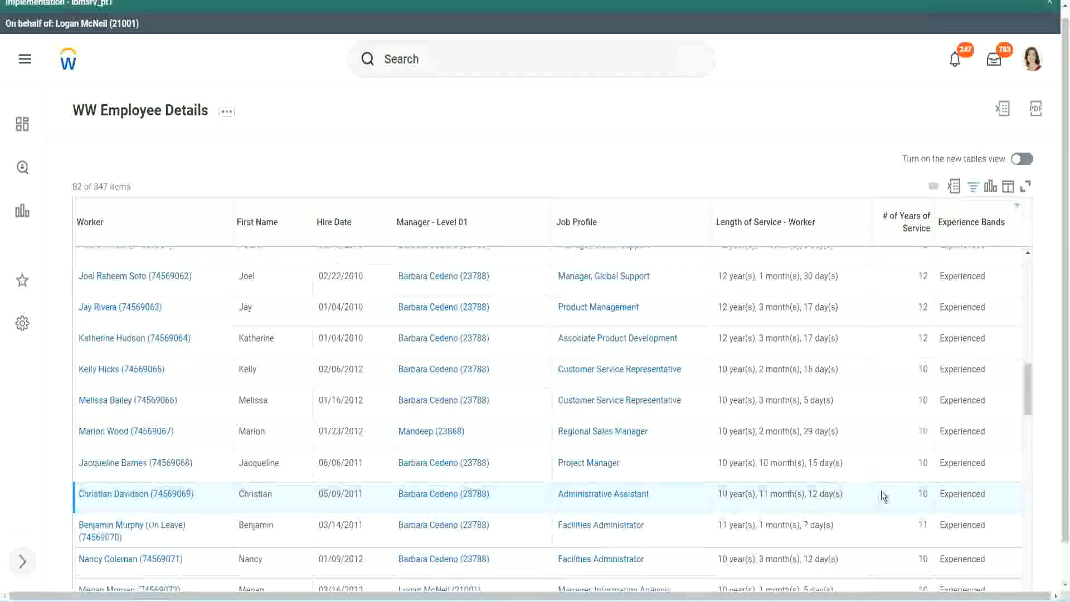
{"action": "double_click", "coordinate": [921, 494]}
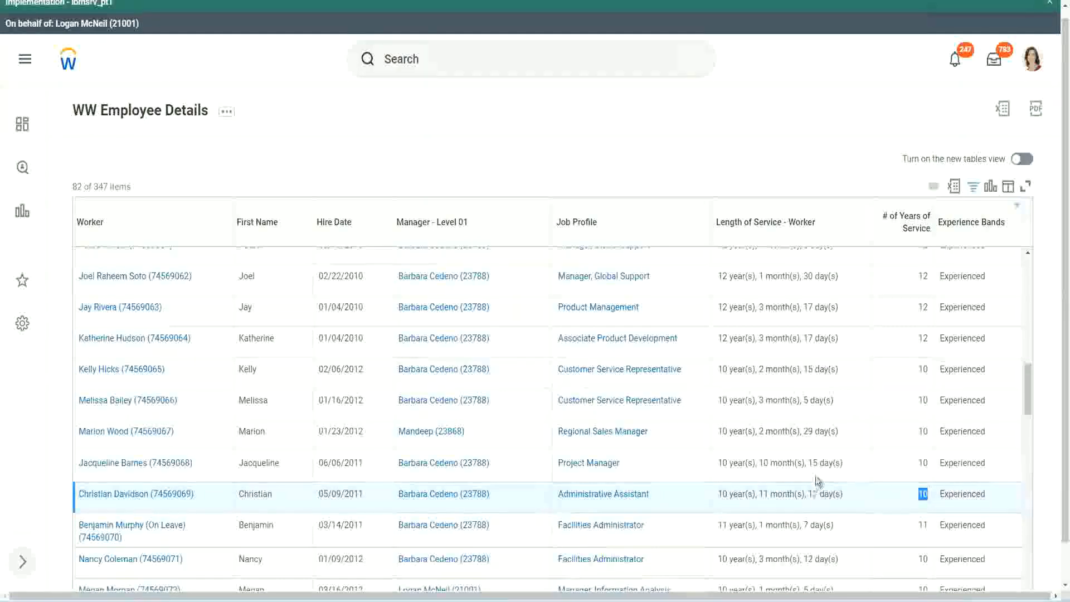
{"action": "left_click", "coordinate": [884, 498]}
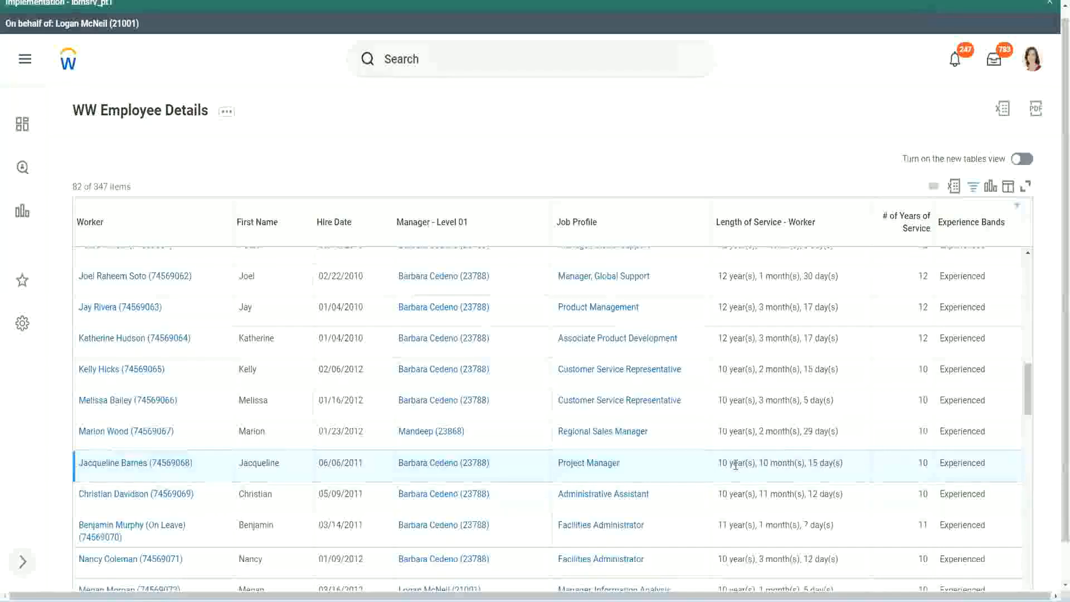
{"action": "double_click", "coordinate": [769, 464]}
{"action": "left_click", "coordinate": [799, 464]}
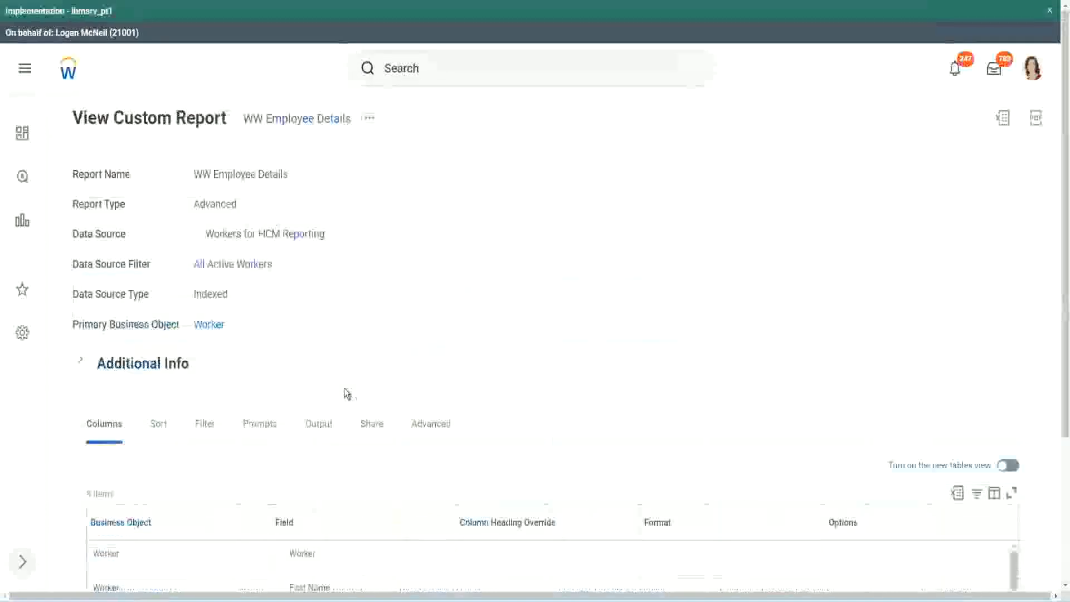
- Open the calculated field behind the report's Experience Bands column in a new tab and review its conditions and return values
{"action": "scroll", "coordinate": [349, 394], "scroll_direction": "down", "scroll_amount": 5}
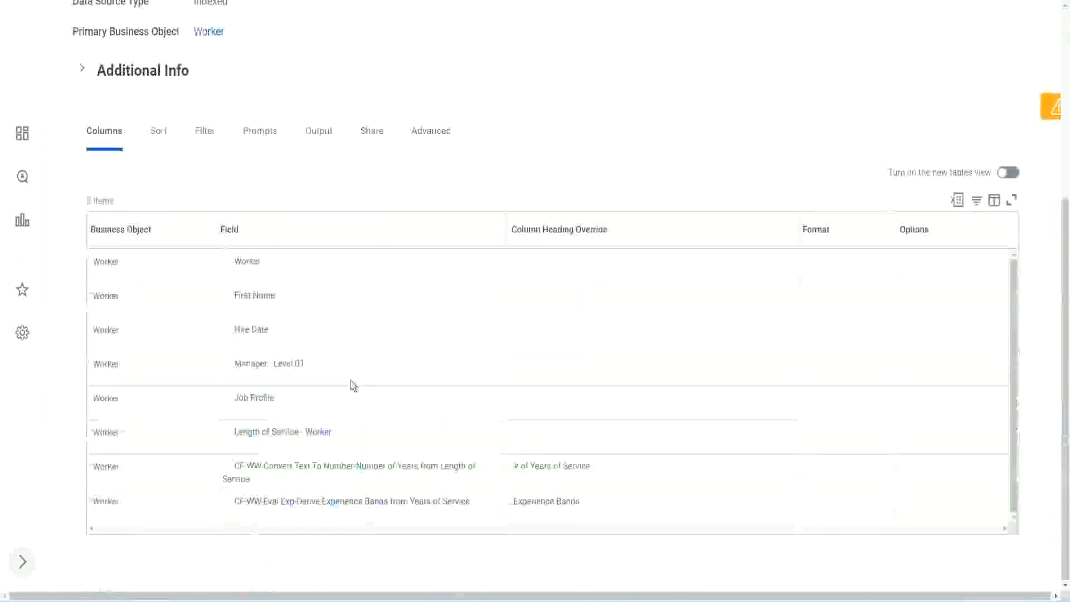
{"action": "right_click", "coordinate": [291, 508]}
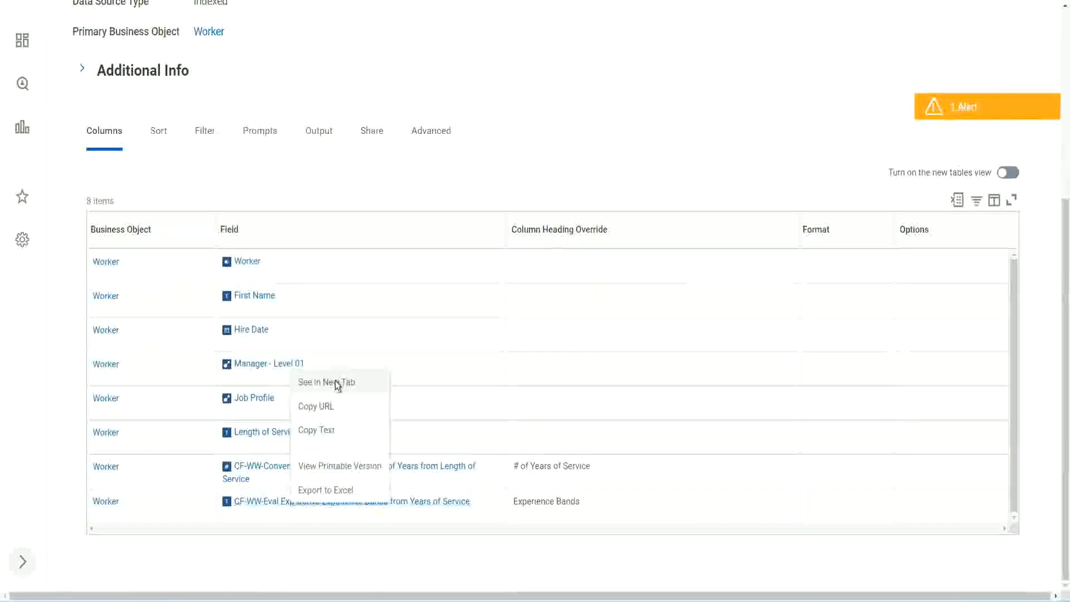
{"action": "left_click", "coordinate": [335, 381]}
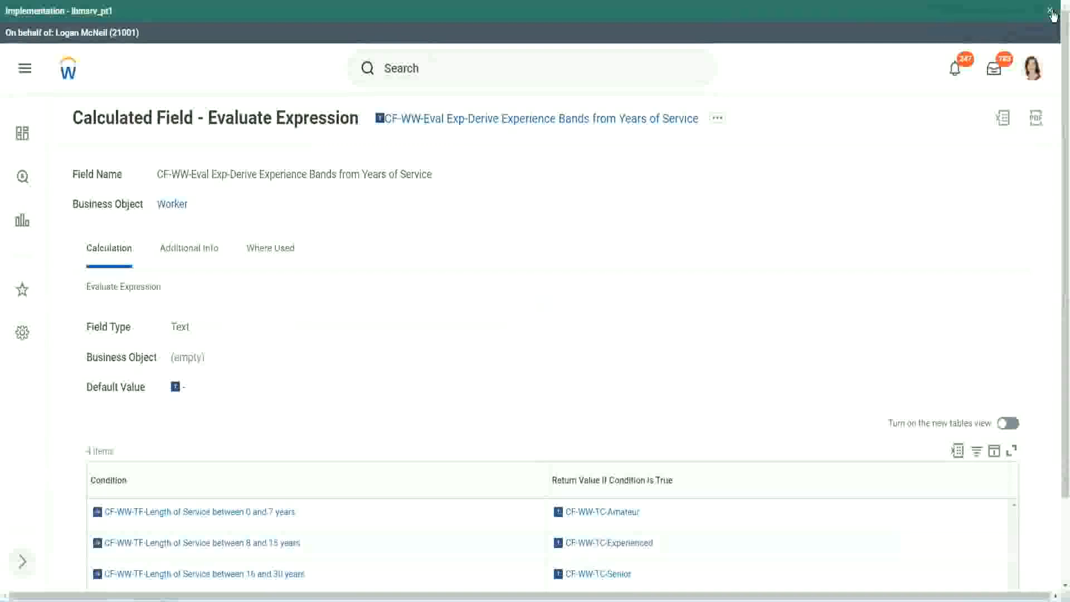
{"action": "left_click", "coordinate": [1051, 13]}
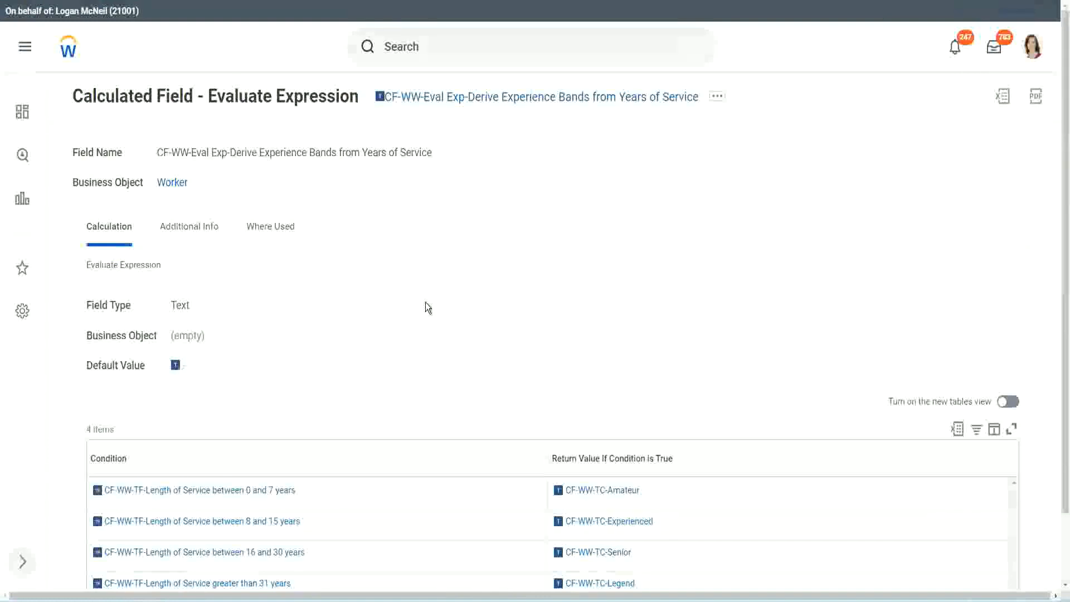
{"action": "scroll", "coordinate": [447, 298], "scroll_direction": "down", "scroll_amount": 1}
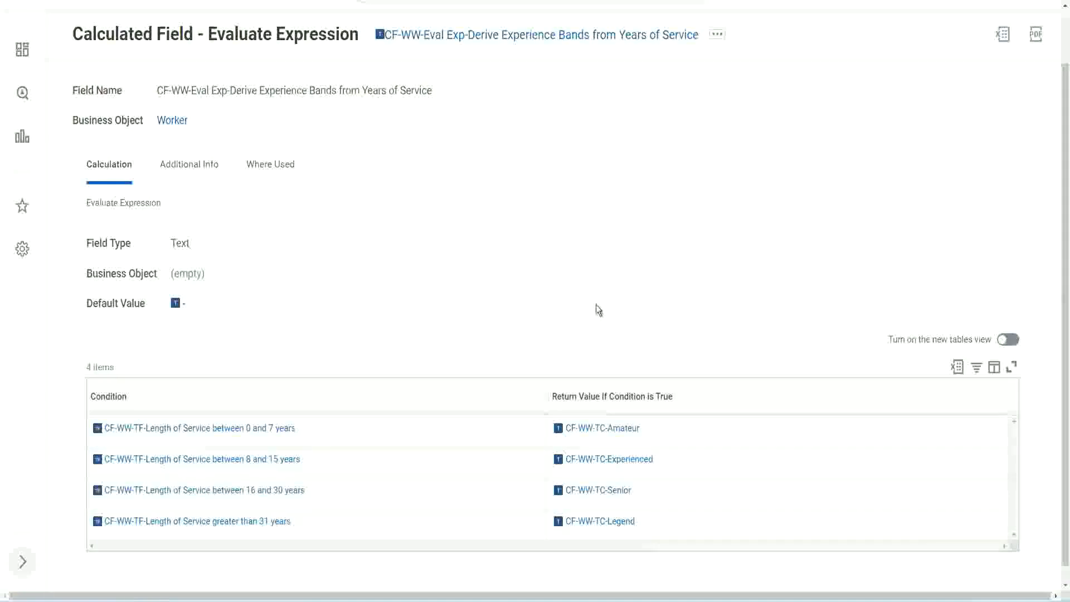
{"action": "left_click", "coordinate": [485, 393]}
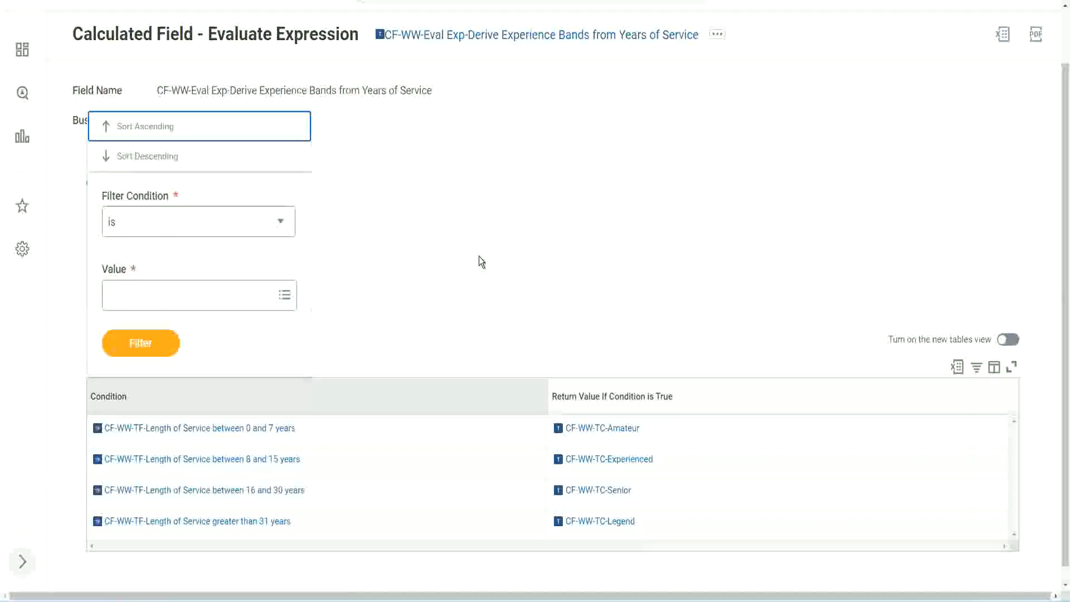
{"action": "left_click", "coordinate": [478, 258]}
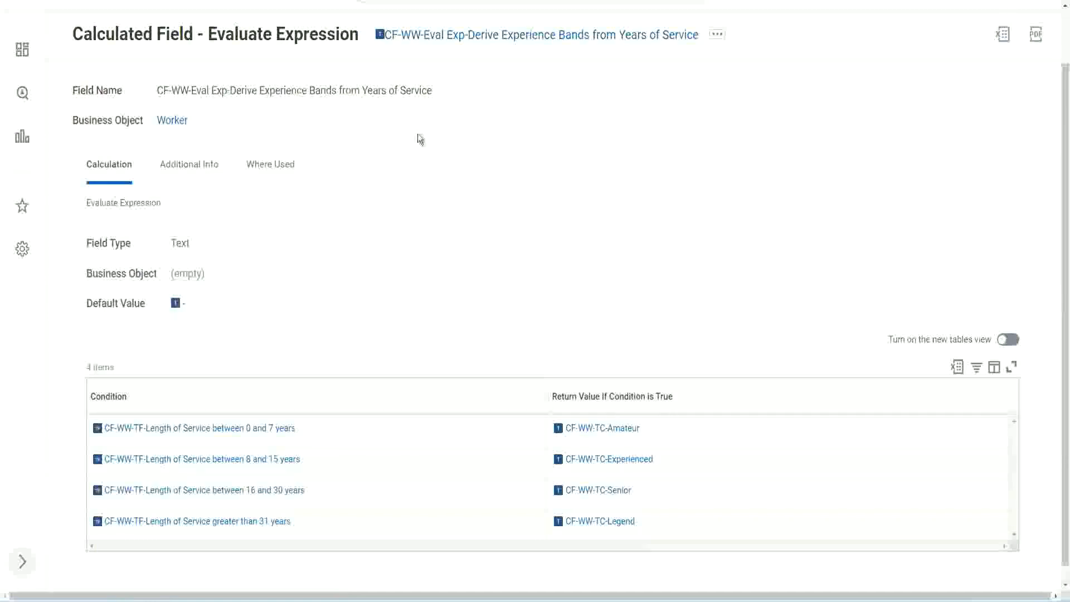
- Copy the calculated field's name, and open the Create Calculated Field task by searching for "create cal field"
{"action": "right_click", "coordinate": [470, 41]}
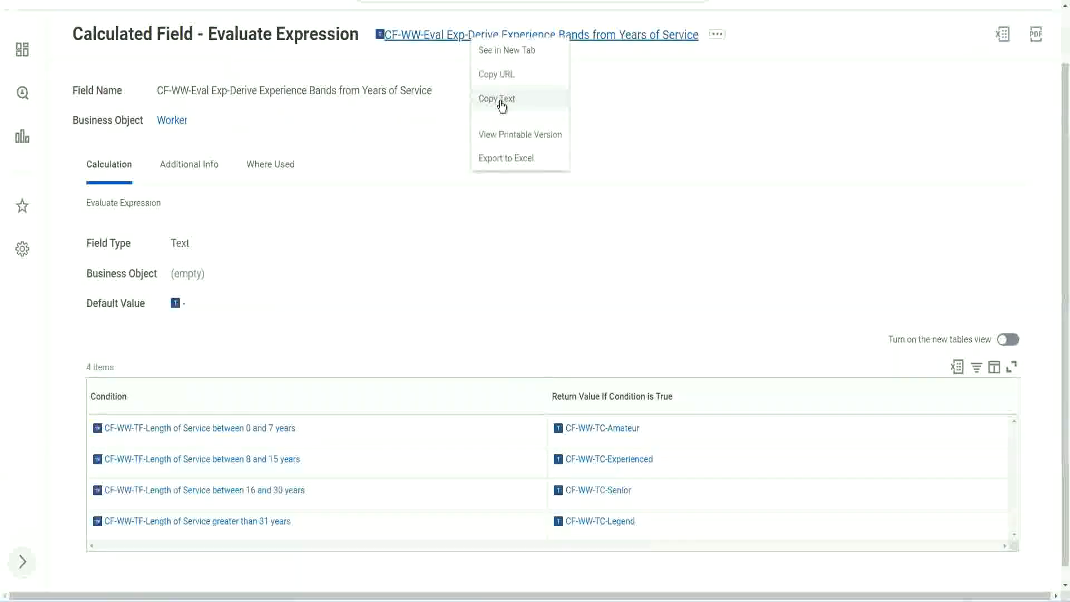
{"action": "left_click", "coordinate": [501, 101]}
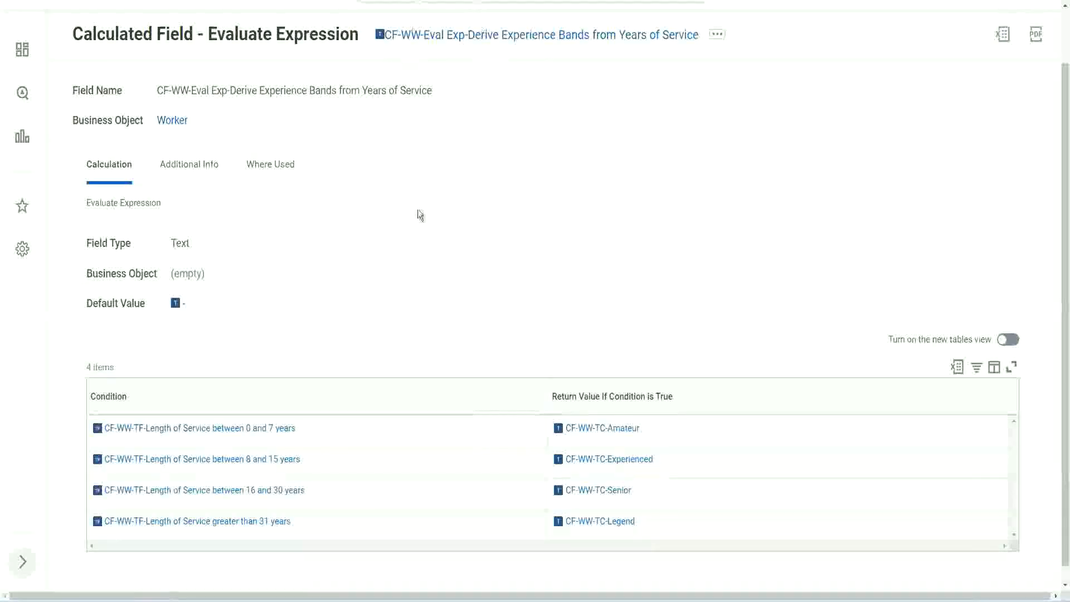
{"action": "scroll", "coordinate": [415, 222], "scroll_direction": "up", "scroll_amount": 1}
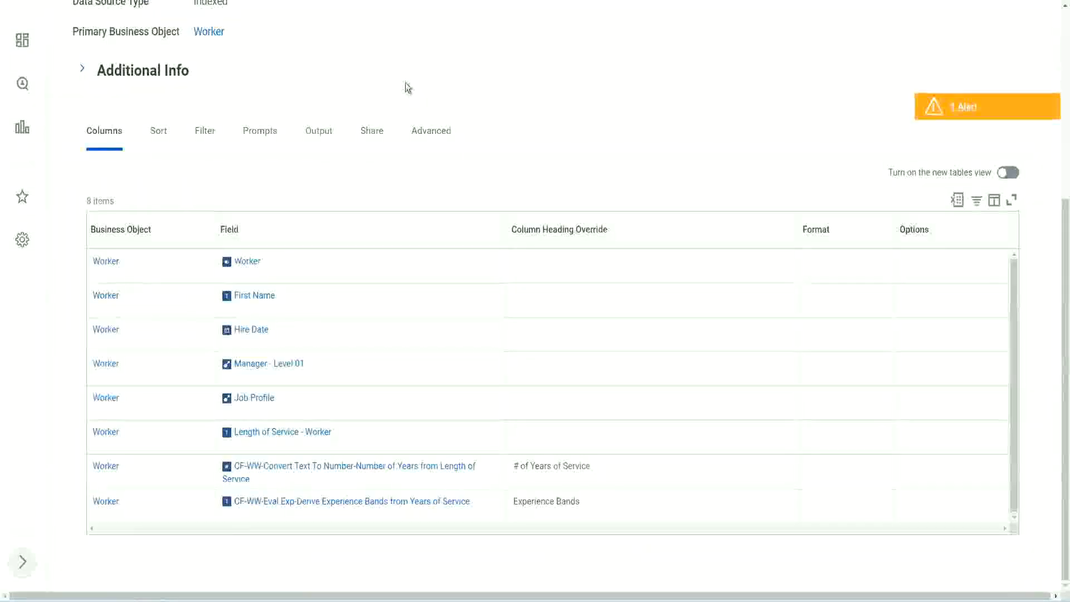
{"action": "scroll", "coordinate": [404, 88], "scroll_direction": "up", "scroll_amount": 5}
{"action": "left_click", "coordinate": [435, 68]}
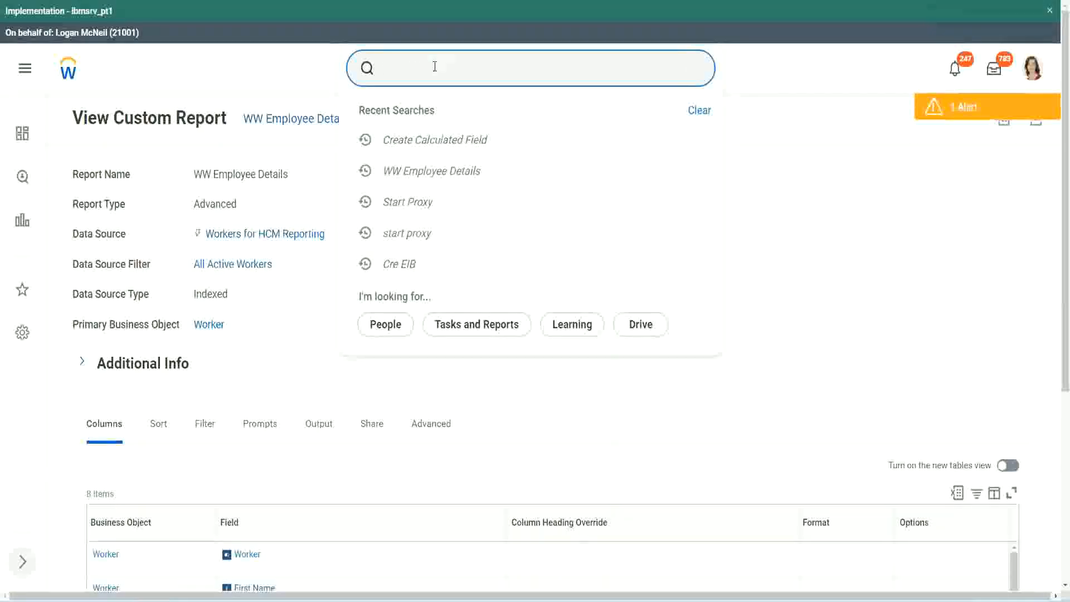
{"action": "type", "text": "create cal field"}
{"action": "left_click", "coordinate": [447, 115]}
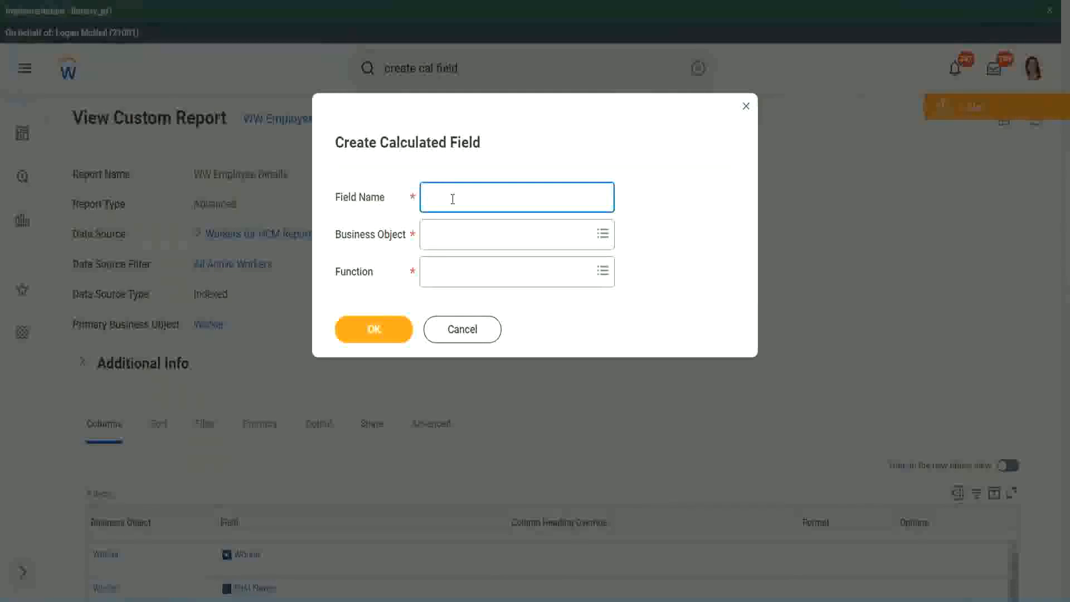
- Paste the copied name as the new calculated field's name and add "Bands" after "Eval Exp"
{"action": "key", "text": "ctrl+v"}
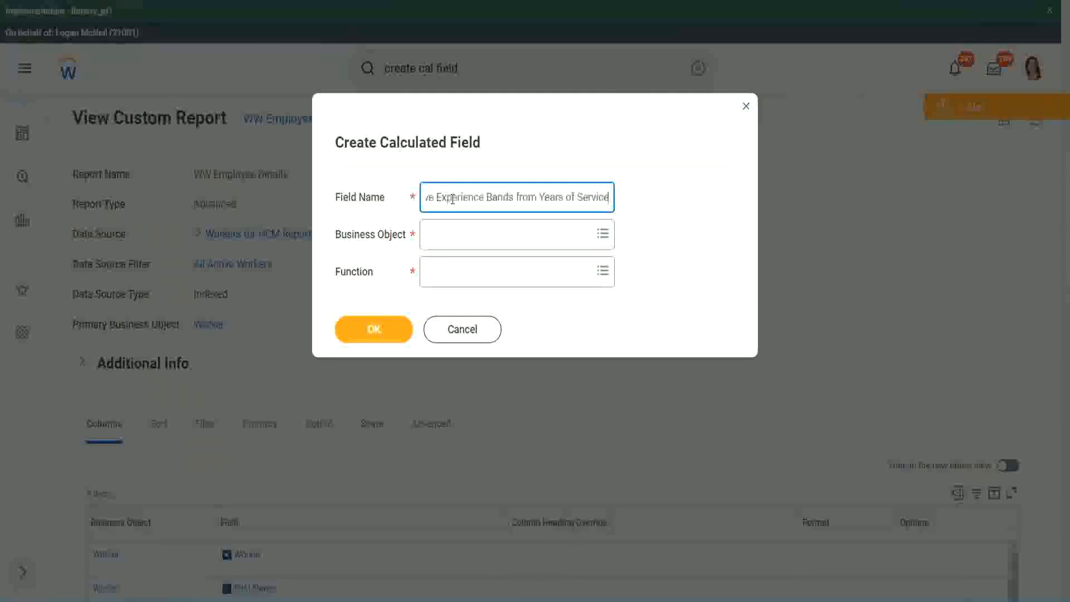
{"action": "left_click_drag", "start_coordinate": [482, 198], "coordinate": [394, 185]}
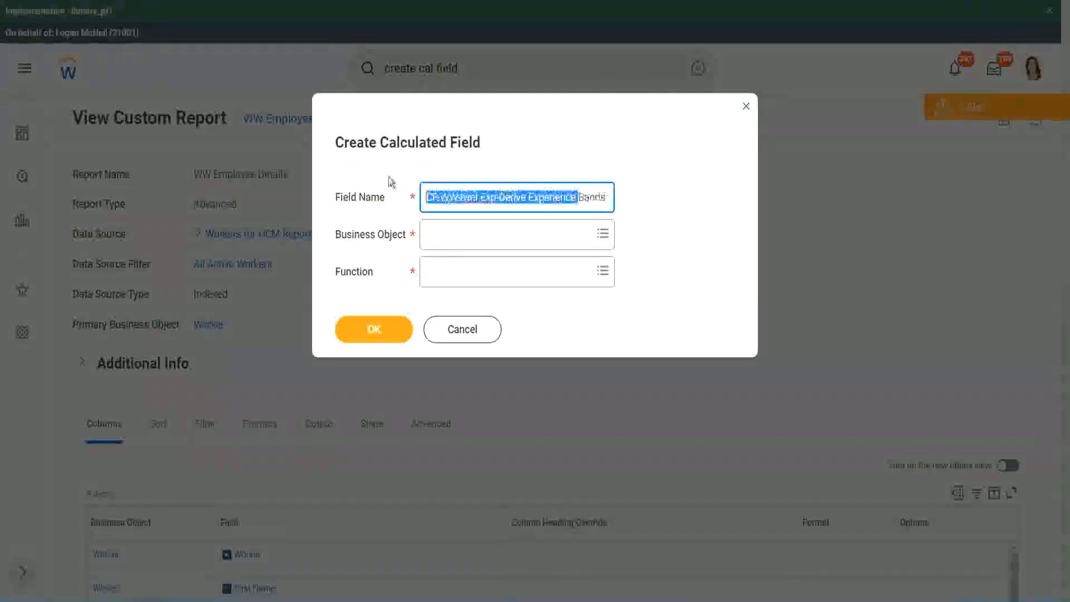
{"action": "left_click", "coordinate": [486, 199]}
{"action": "double_click", "coordinate": [487, 199]}
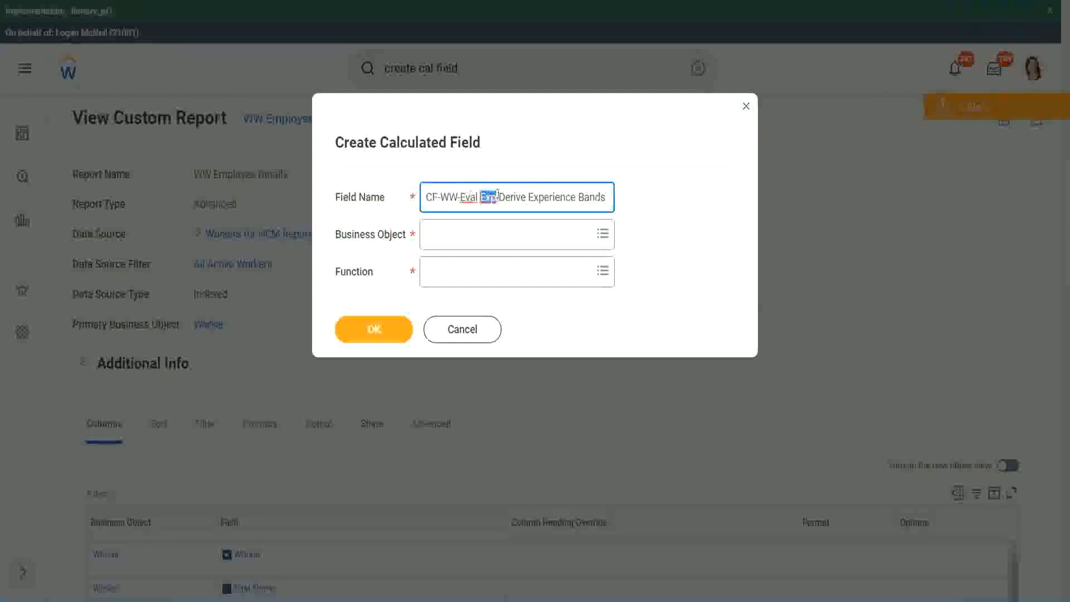
{"action": "left_click", "coordinate": [496, 196]}
{"action": "type", "text": "bands"}
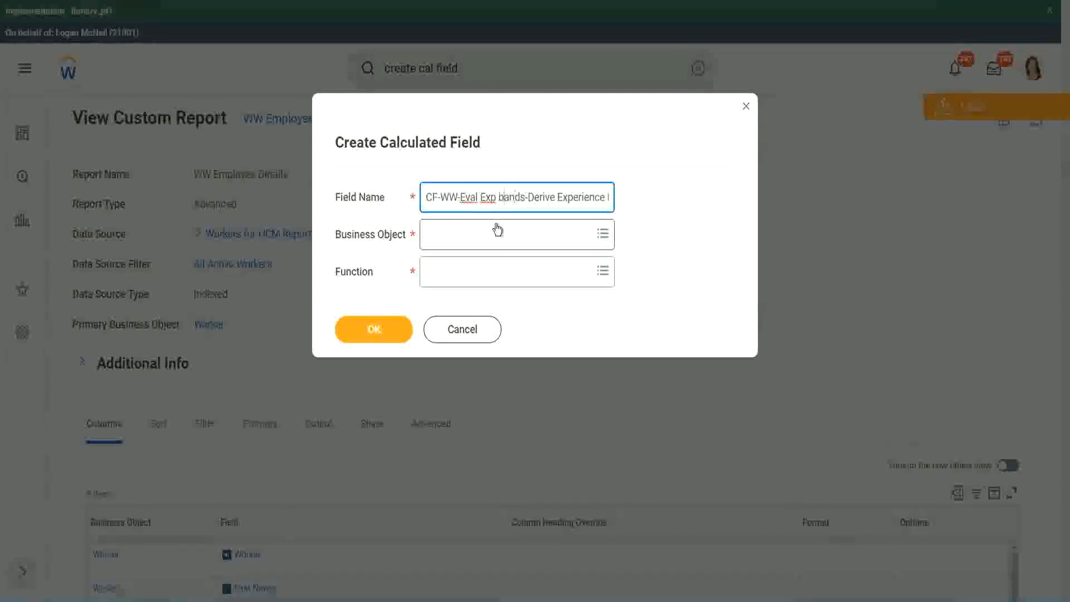
{"action": "key", "text": "Left"}
{"action": "key", "text": "Left"}
{"action": "key", "text": "Left"}
{"action": "key", "text": "Left"}
{"action": "key", "text": "BackSpace"}
{"action": "type", "text": "B"}
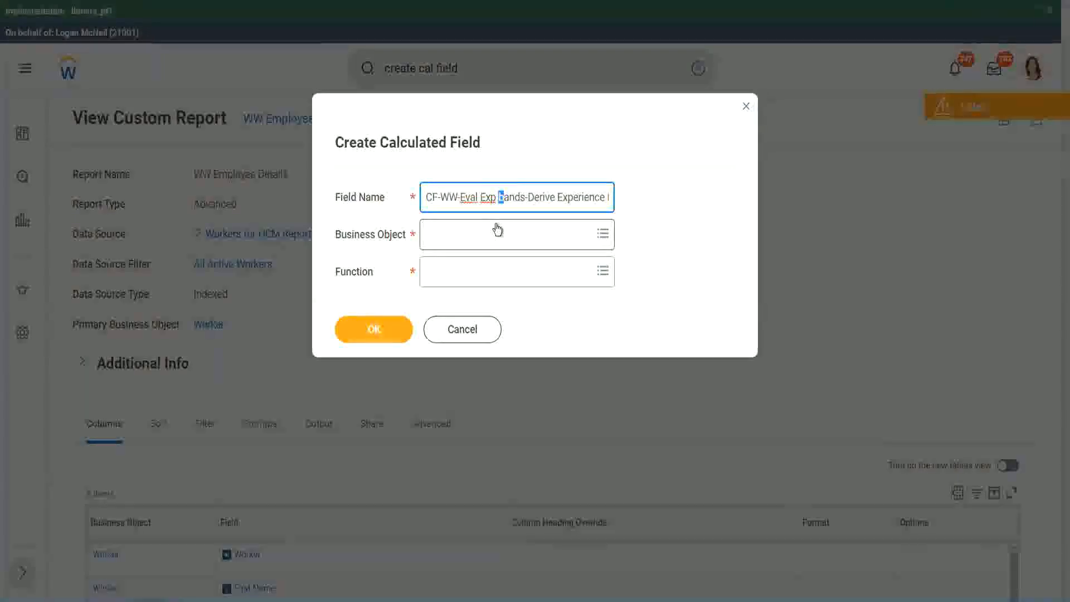
{"action": "key", "text": "Right"}
{"action": "key", "text": "Right"}
{"action": "key", "text": "Right"}
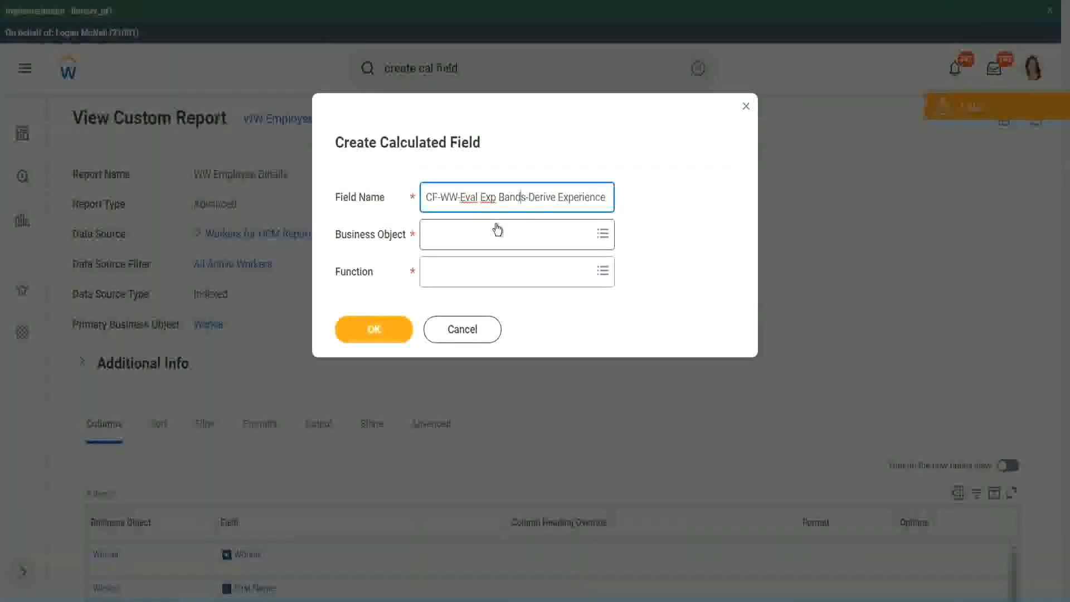
- Replace the word "Derive" with "Determine" in the new calculated field's name
{"action": "key", "text": "Right"}
{"action": "key", "text": "Right"}
{"action": "key", "text": "Right"}
{"action": "key", "text": "Right"}
{"action": "key", "text": "Right"}
{"action": "key", "text": "Right"}
{"action": "key", "text": "Right"}
{"action": "key", "text": "Right"}
{"action": "key", "text": "Right"}
{"action": "key", "text": "Right"}
{"action": "key", "text": "Right"}
{"action": "key", "text": "Right"}
{"action": "key", "text": "Right"}
{"action": "key", "text": "Right"}
{"action": "key", "text": "Right"}
{"action": "key", "text": "Right"}
{"action": "key", "text": "Right"}
{"action": "key", "text": "Right"}
{"action": "key", "text": "Right"}
{"action": "key", "text": "Right"}
{"action": "key", "text": "Right"}
{"action": "key", "text": "Right"}
{"action": "key", "text": "Right"}
{"action": "key", "text": "Right"}
{"action": "key", "text": "Right"}
{"action": "key", "text": "Right"}
{"action": "key", "text": "Right"}
{"action": "key", "text": "Right"}
{"action": "key", "text": "Right"}
{"action": "key", "text": "Right"}
{"action": "key", "text": "Right"}
{"action": "key", "text": "Right"}
{"action": "key", "text": "Right"}
{"action": "key", "text": "Right"}
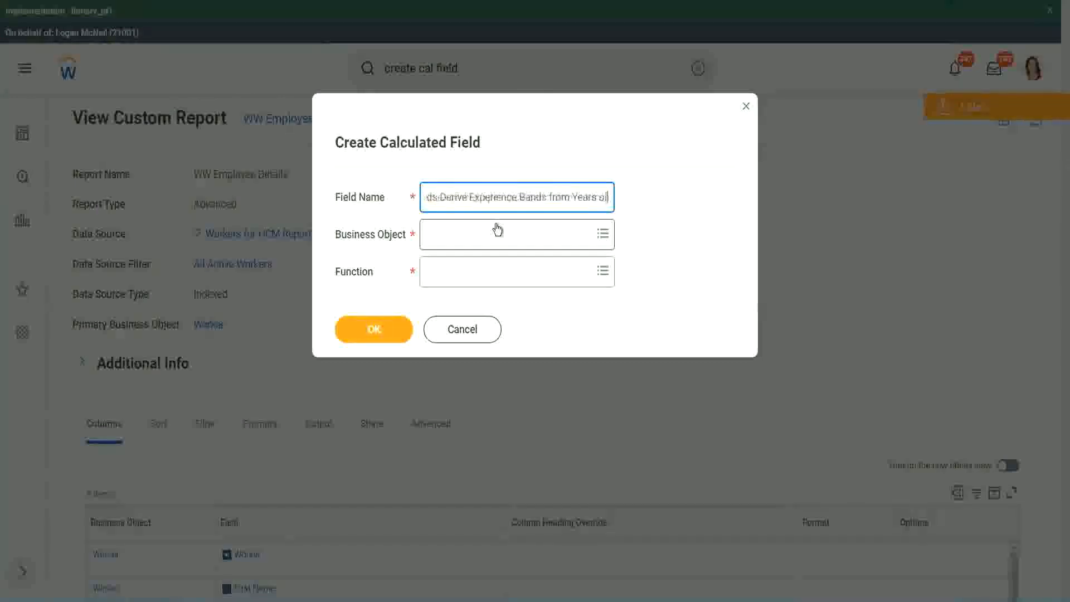
{"action": "key", "text": "Left"}
{"action": "key", "text": "Left"}
{"action": "key", "text": "Left"}
{"action": "key", "text": "Left"}
{"action": "key", "text": "Left"}
{"action": "key", "text": "Left"}
{"action": "key", "text": "Left"}
{"action": "key", "text": "Left"}
{"action": "key", "text": "Left"}
{"action": "key", "text": "Left"}
{"action": "key", "text": "Left"}
{"action": "key", "text": "Left"}
{"action": "key", "text": "Left"}
{"action": "key", "text": "Left"}
{"action": "key", "text": "Left"}
{"action": "key", "text": "Left"}
{"action": "key", "text": "Left"}
{"action": "key", "text": "Left"}
{"action": "key", "text": "Left"}
{"action": "key", "text": "Left"}
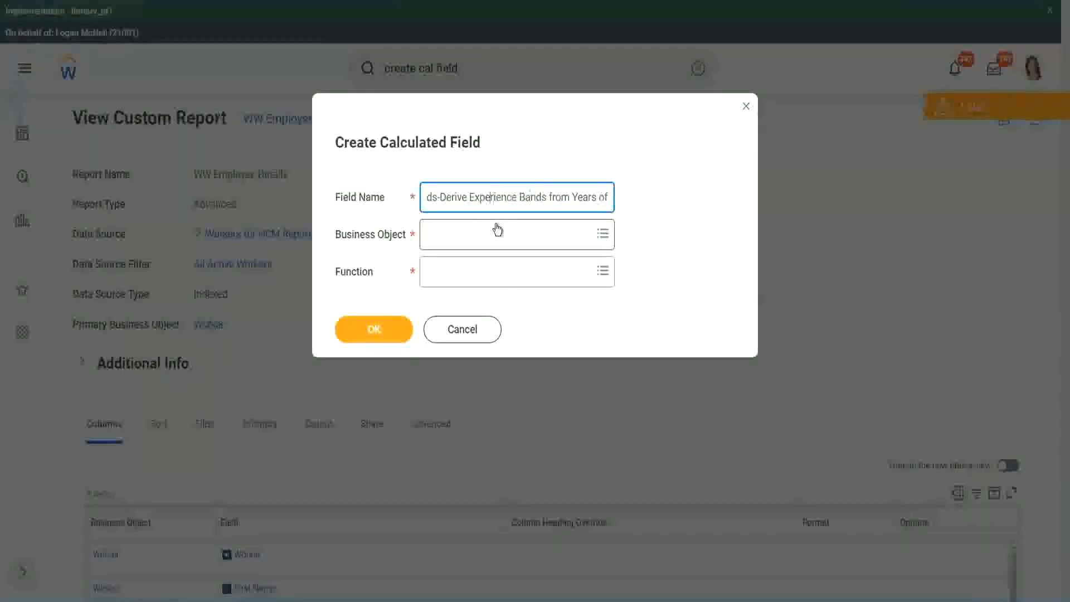
{"action": "key", "text": "Left"}
{"action": "key", "text": "Left"}
{"action": "key", "text": "Left"}
{"action": "key", "text": "shift+Left"}
{"action": "key", "text": "shift+Left"}
{"action": "key", "text": "shift+Left"}
{"action": "key", "text": "shift+Left"}
{"action": "key", "text": "shift+Left"}
{"action": "key", "text": "shift+Left"}
{"action": "type", "text": "Determine"}
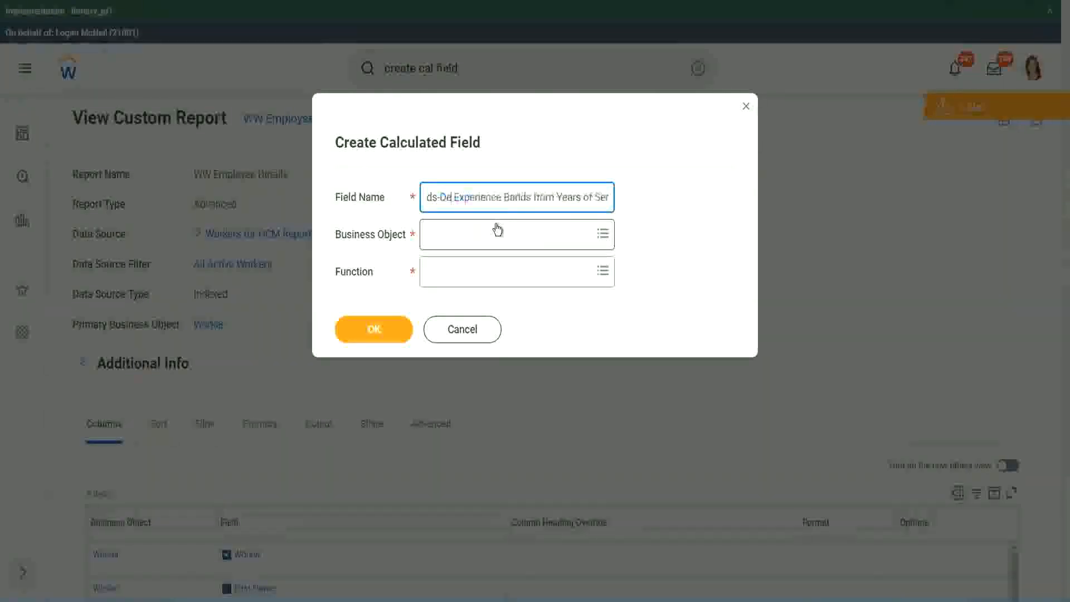
- Check the remainder of the new calculated field's name through to its end
{"action": "key", "text": "Right"}
{"action": "key", "text": "Right"}
{"action": "key", "text": "Right"}
{"action": "key", "text": "Right"}
{"action": "key", "text": "Right"}
{"action": "key", "text": "Right"}
{"action": "key", "text": "Right"}
{"action": "key", "text": "Right"}
{"action": "key", "text": "Right"}
{"action": "key", "text": "Right"}
{"action": "key", "text": "Right"}
{"action": "key", "text": "Right"}
{"action": "key", "text": "Right"}
{"action": "key", "text": "Right"}
{"action": "key", "text": "Right"}
{"action": "key", "text": "Right"}
{"action": "key", "text": "Right"}
{"action": "key", "text": "Right"}
{"action": "key", "text": "Right"}
{"action": "key", "text": "Right"}
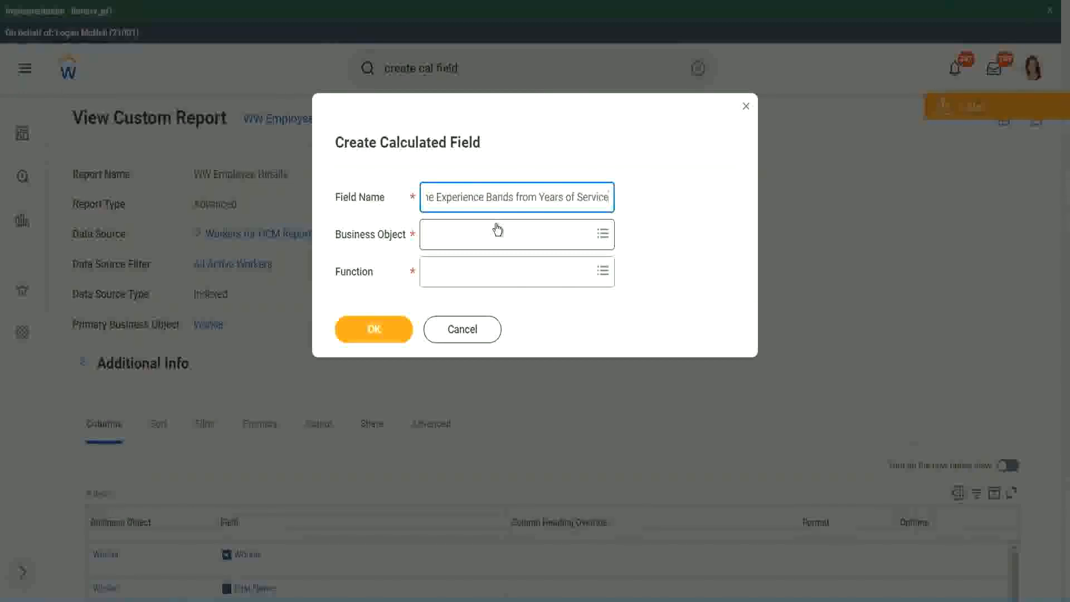
- Search the business objects for "worker" and set Worker as the new calculated field's business object
{"action": "left_click", "coordinate": [476, 240]}
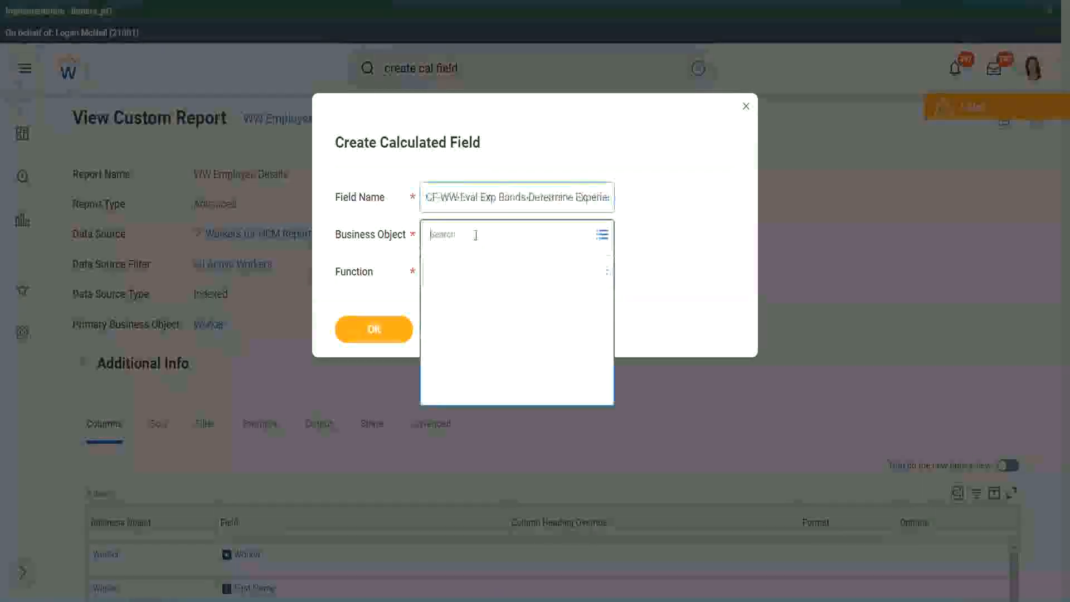
{"action": "type", "text": "work"}
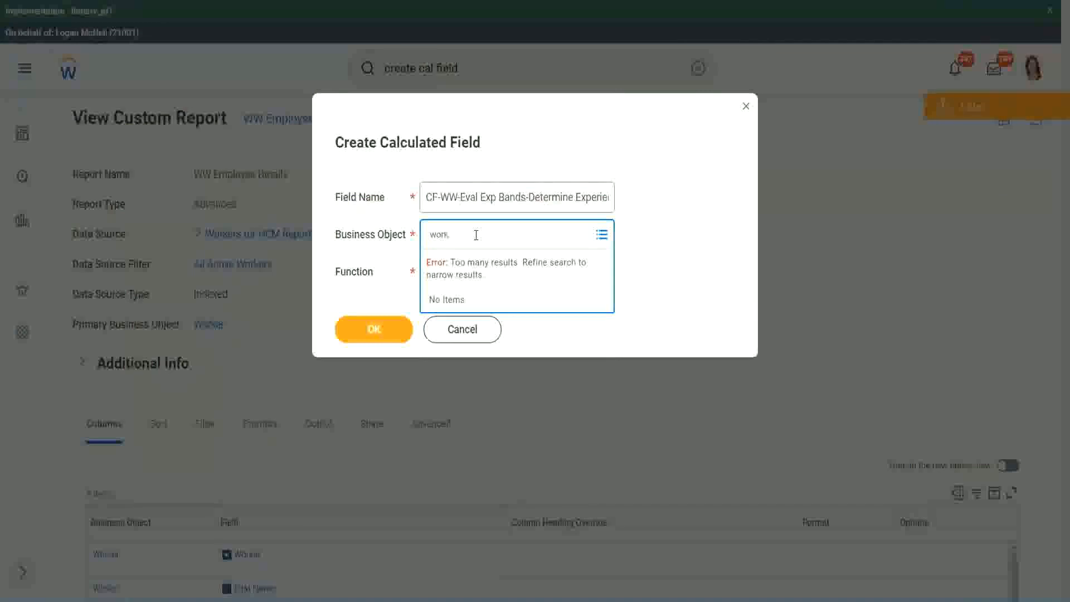
{"action": "type", "text": "er"}
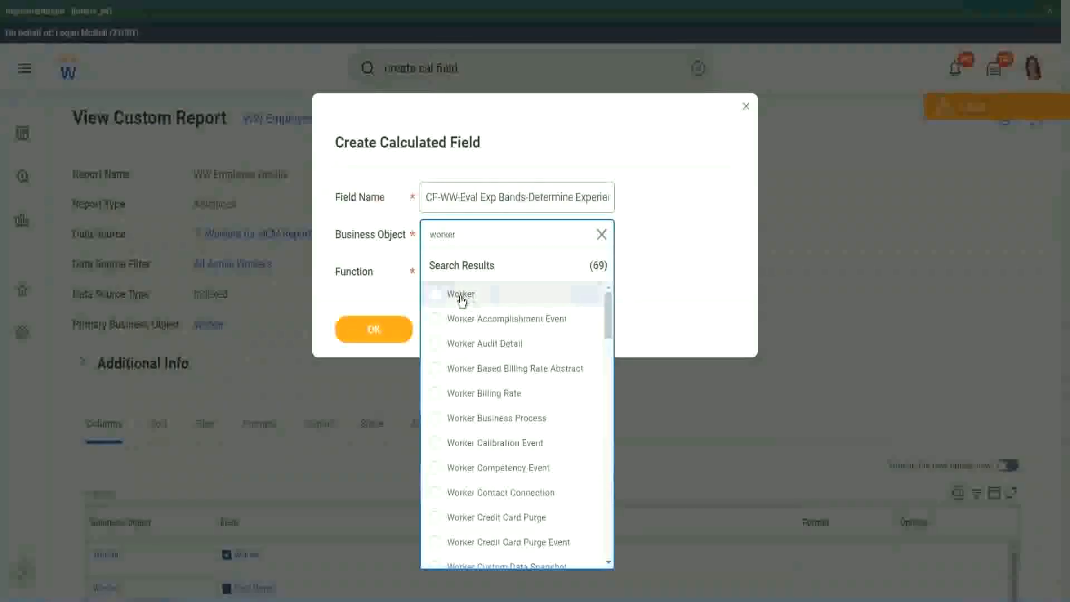
{"action": "left_click", "coordinate": [446, 294]}
- Search the functions for "eval exp" and set the calculated field's function to Evaluate Expression Band
{"action": "left_click", "coordinate": [452, 270]}
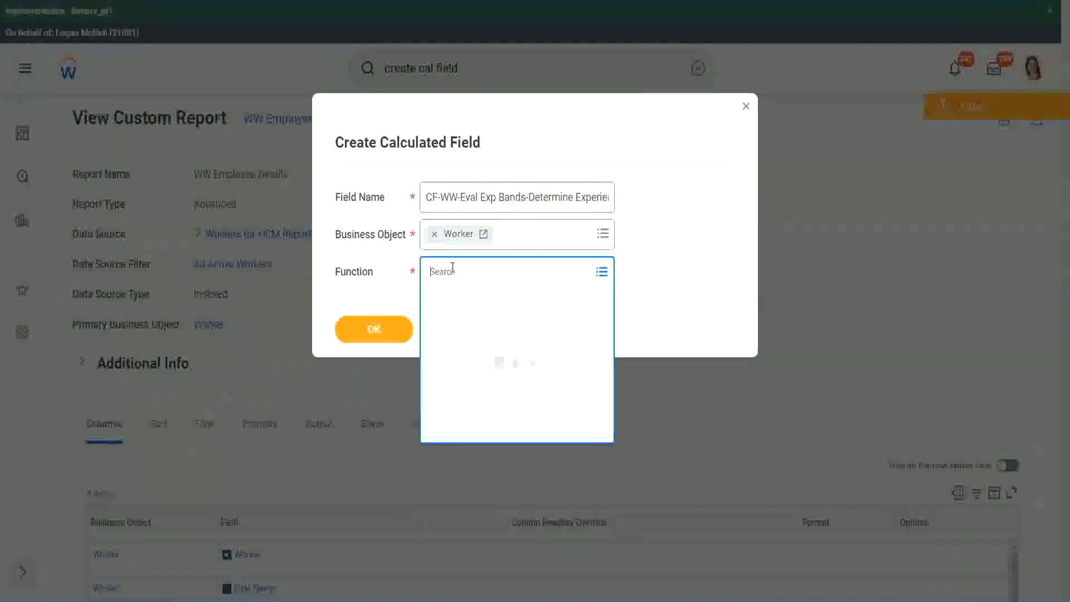
{"action": "type", "text": "eval ex"}
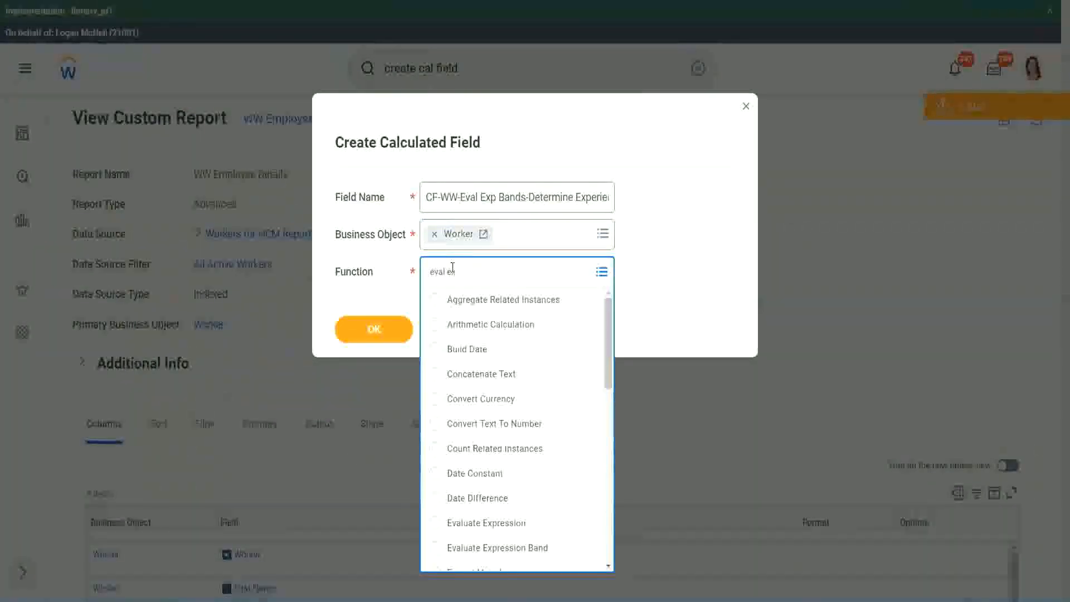
{"action": "type", "text": "p"}
{"action": "key", "text": "Return"}
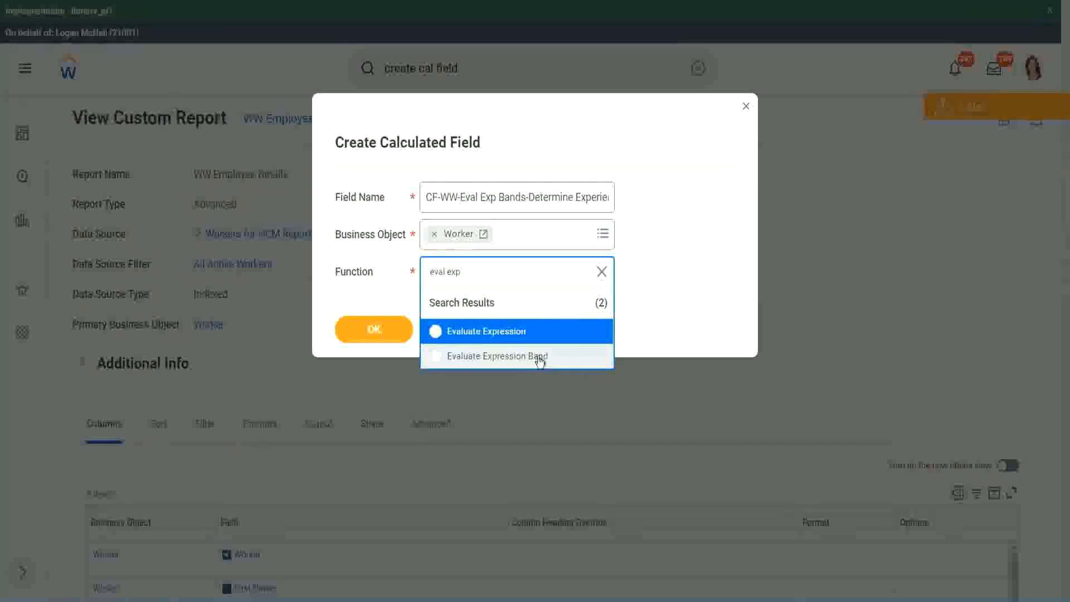
{"action": "left_click", "coordinate": [540, 357]}
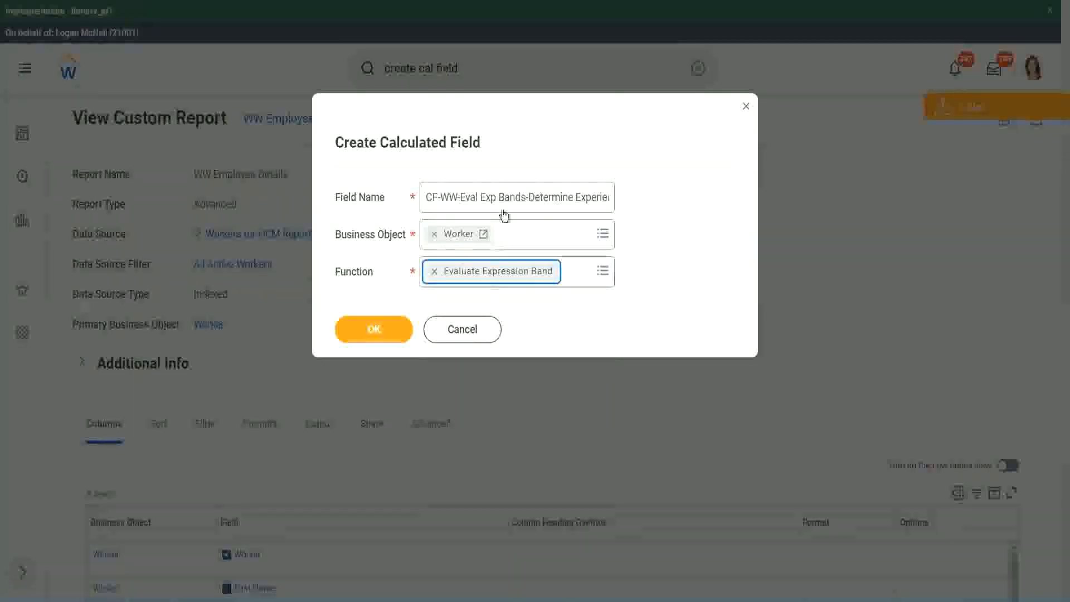
- Change "Bands" after "Eval Exp" to "Band" in the field name and confirm the calculated field's initial setup
{"action": "left_click", "coordinate": [526, 197]}
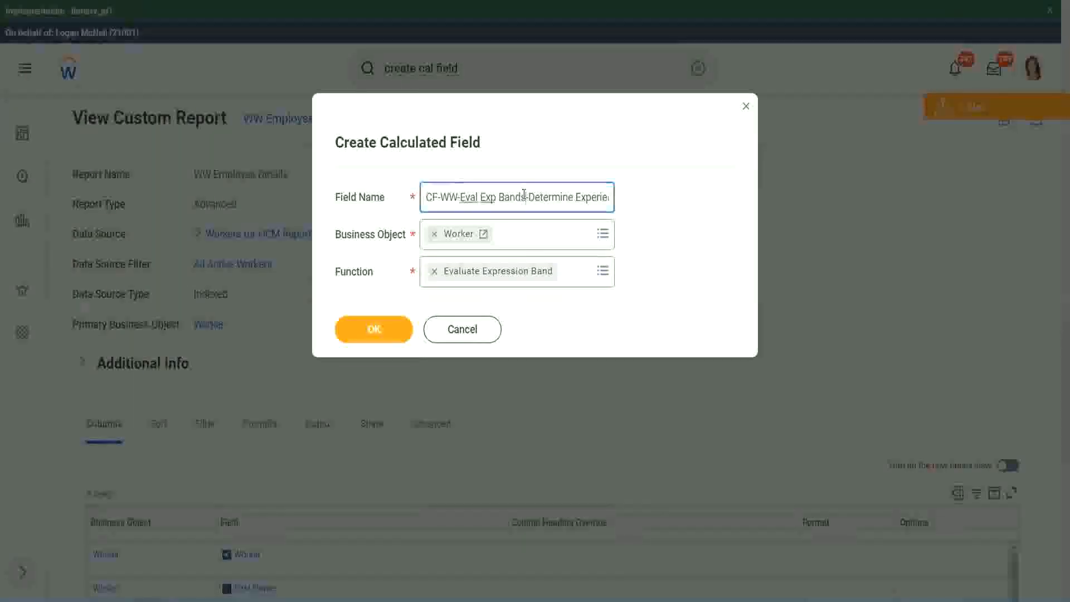
{"action": "key", "text": "BackSpace"}
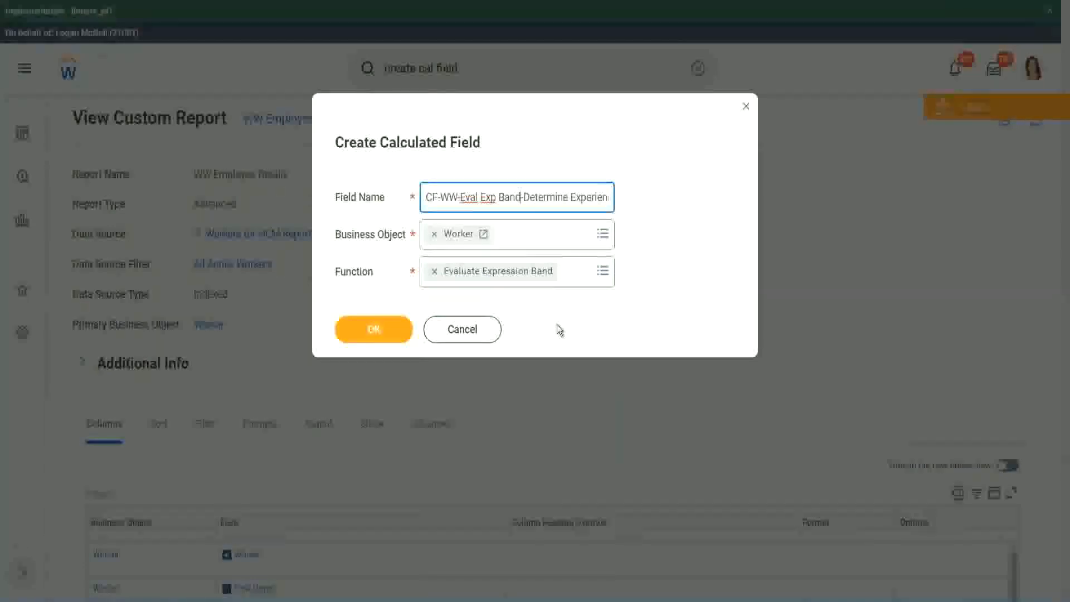
{"action": "left_click", "coordinate": [379, 331]}
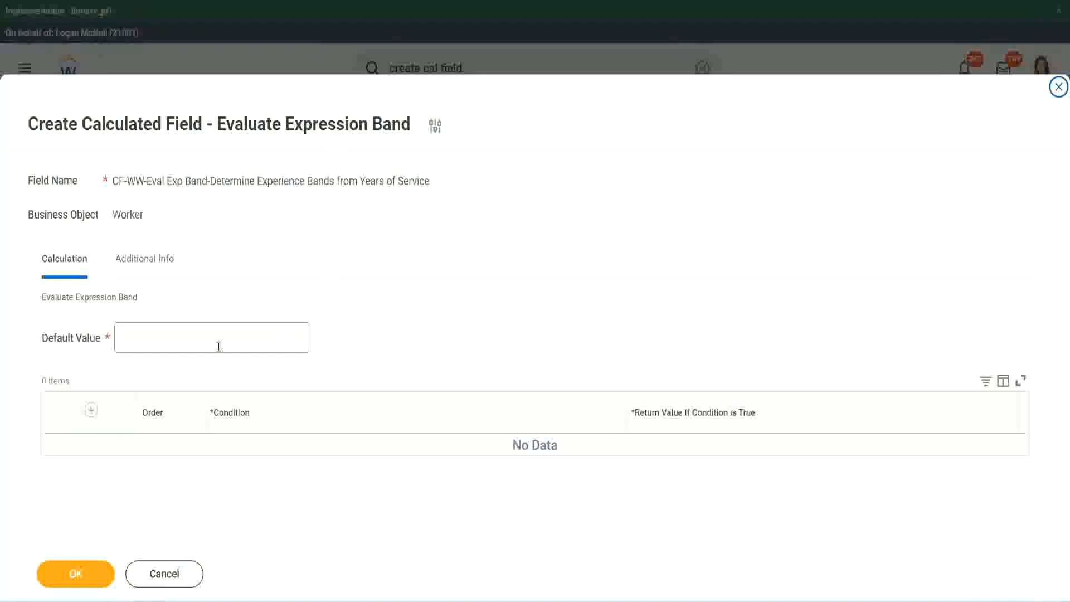
- Set the calculated field's default value to "-" and add a first condition row
{"action": "left_click", "coordinate": [155, 344]}
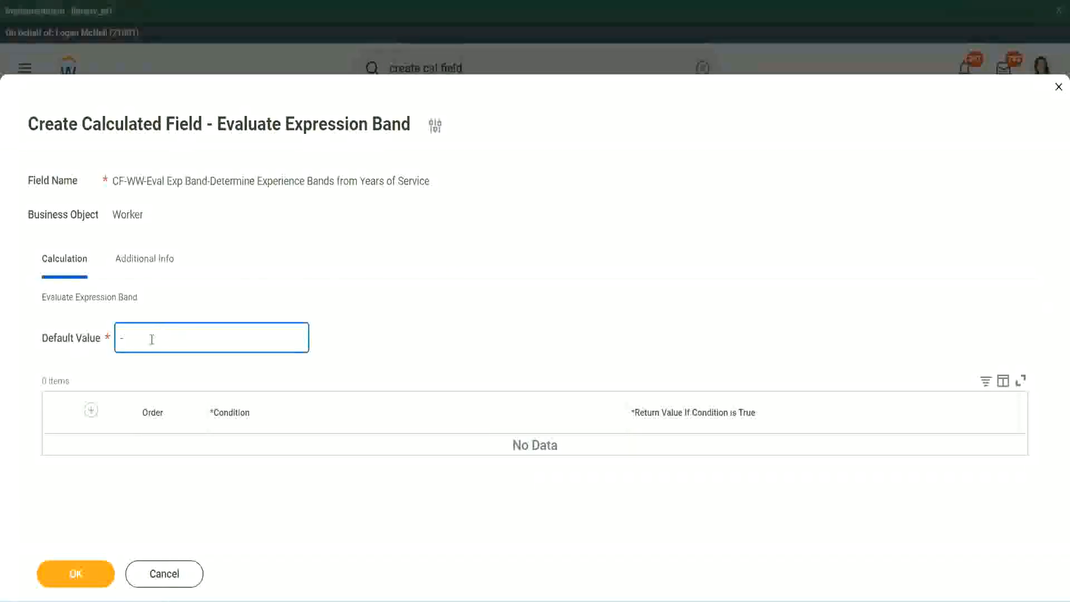
{"action": "left_click", "coordinate": [91, 411]}
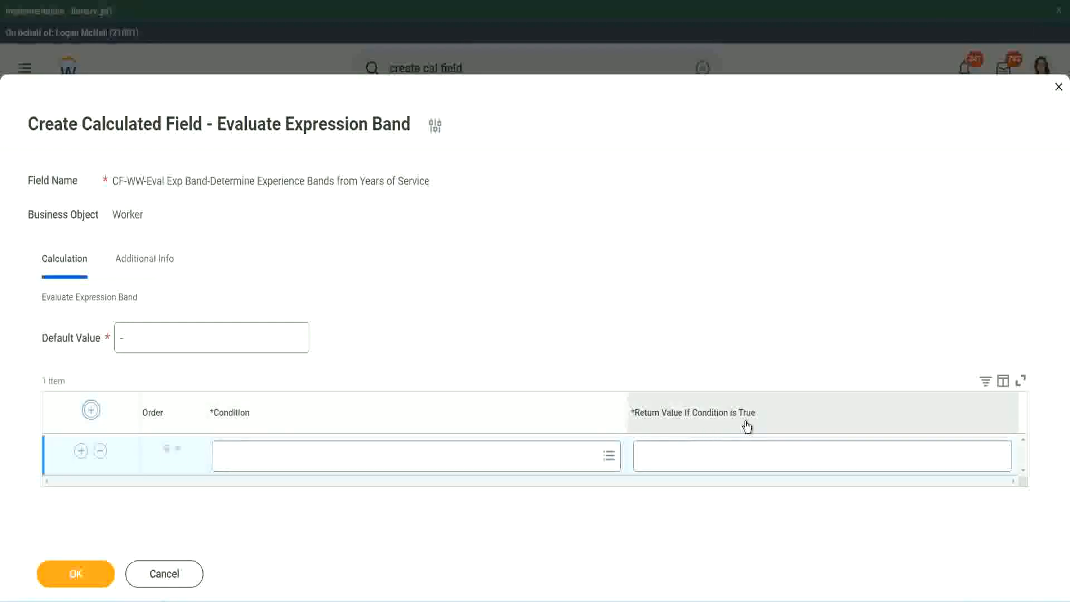
{"action": "left_click", "coordinate": [697, 455]}
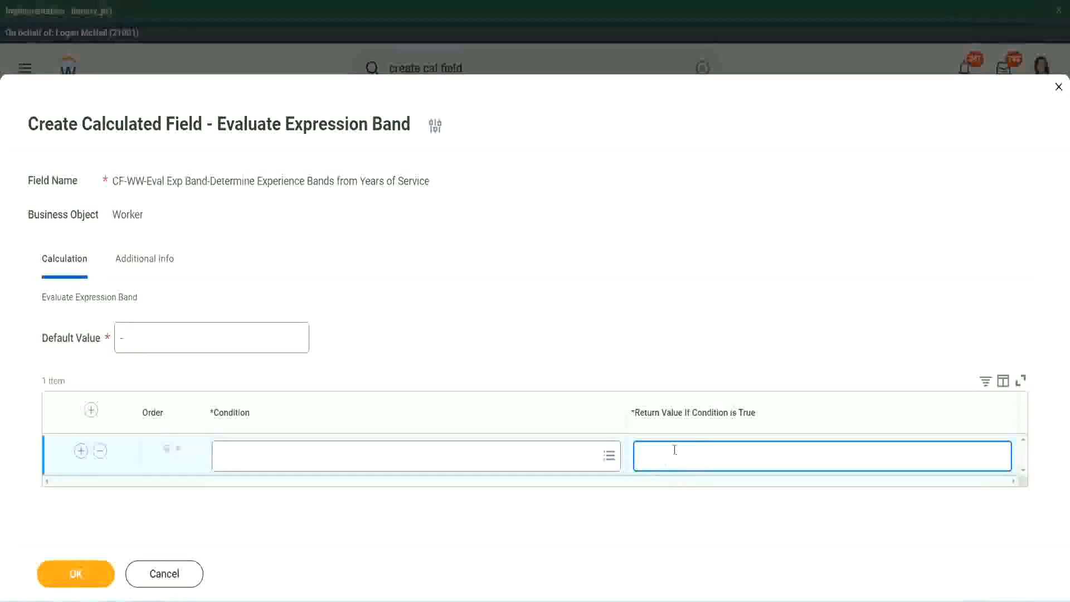
{"action": "type", "text": "adkjdjaidjaijdiaj"}
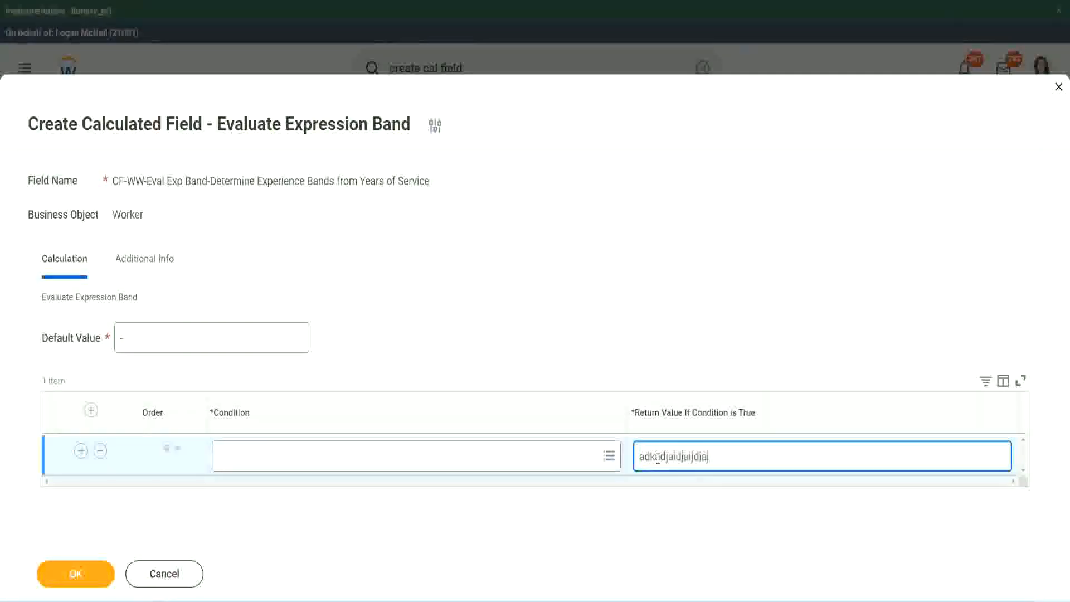
{"action": "key", "text": "BackSpace"}
{"action": "key", "text": "BackSpace"}
{"action": "key", "text": "BackSpace"}
{"action": "key", "text": "BackSpace"}
{"action": "key", "text": "BackSpace"}
{"action": "key", "text": "BackSpace"}
{"action": "key", "text": "BackSpace"}
{"action": "key", "text": "BackSpace"}
{"action": "key", "text": "BackSpace"}
{"action": "key", "text": "BackSpace"}
{"action": "key", "text": "BackSpace"}
{"action": "key", "text": "BackSpace"}
{"action": "key", "text": "BackSpace"}
{"action": "key", "text": "BackSpace"}
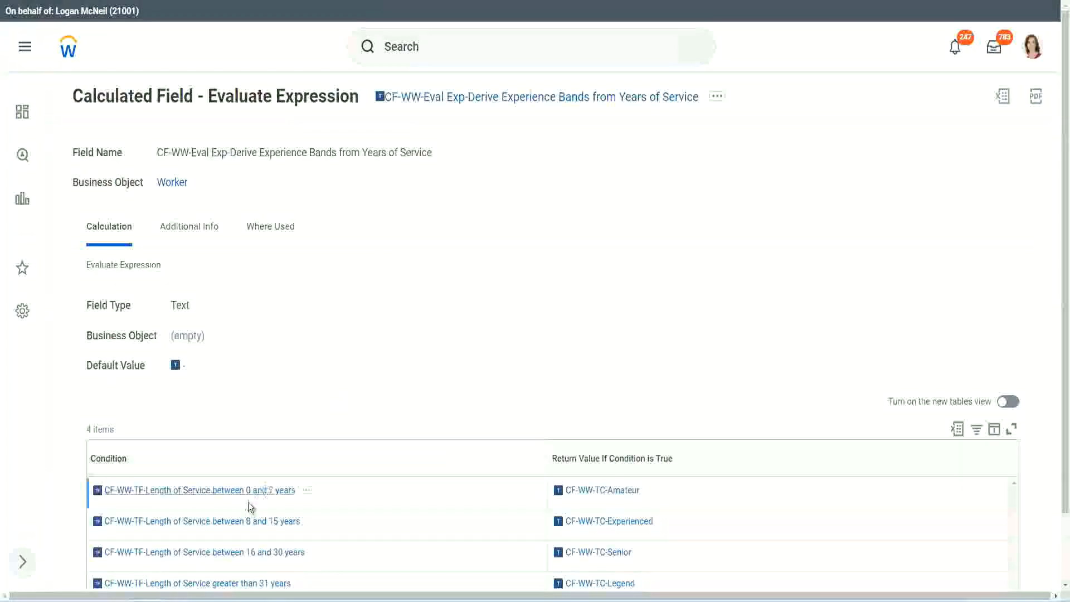
- Copy CF-WW-TF-Length of Service between 0 and 7 years from the existing calculated field into the first row's condition, with return value "Amateur"
{"action": "right_click", "coordinate": [247, 498]}
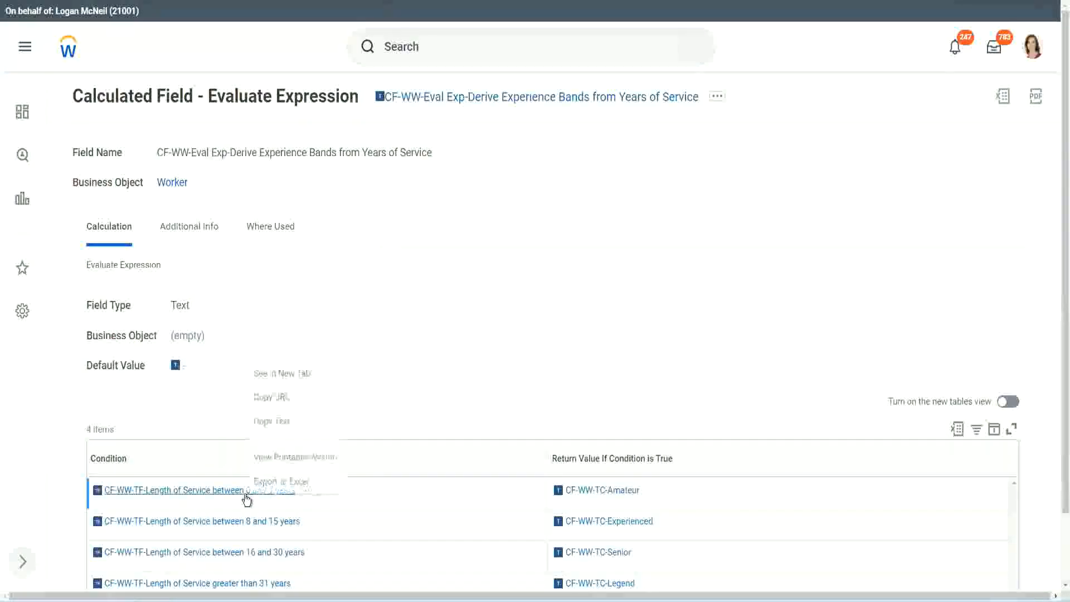
{"action": "left_click", "coordinate": [279, 421]}
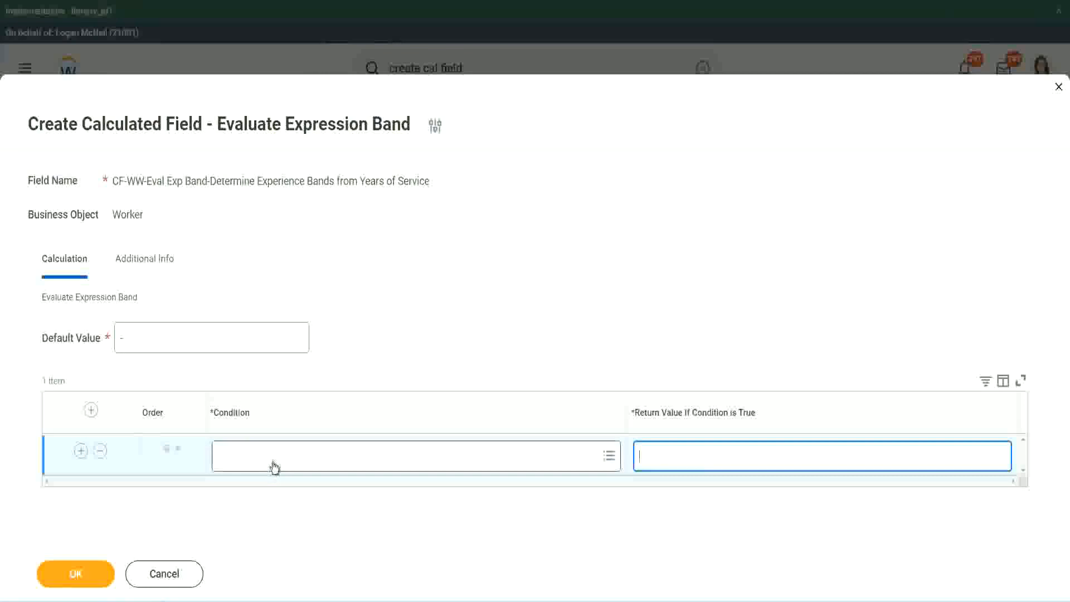
{"action": "left_click", "coordinate": [272, 460]}
{"action": "type", "text": "CF-WW-TF-Length of Service between 0 and 7 years"}
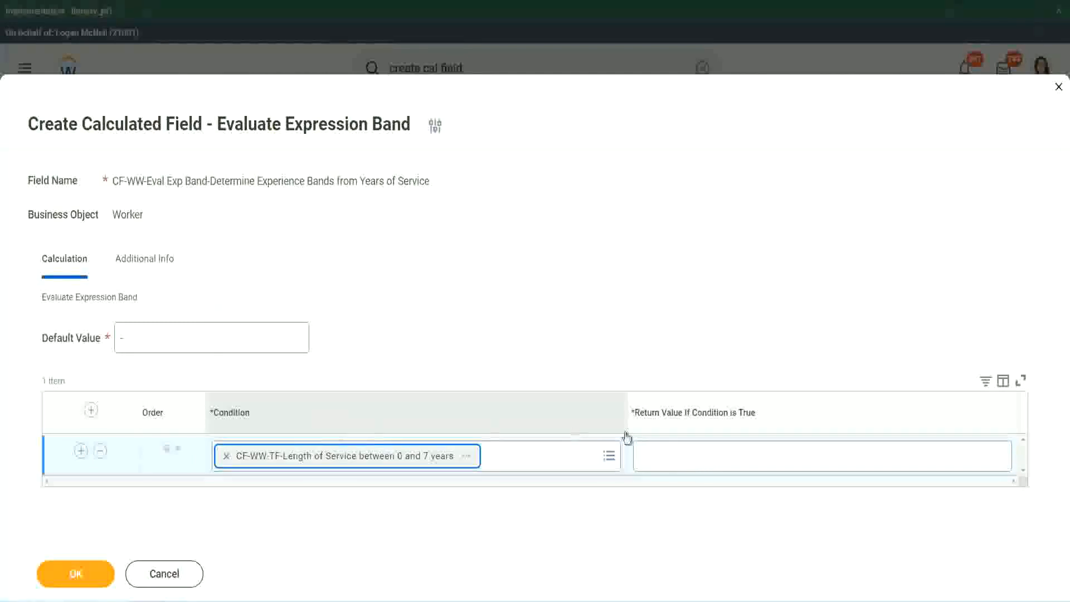
{"action": "left_click", "coordinate": [677, 446]}
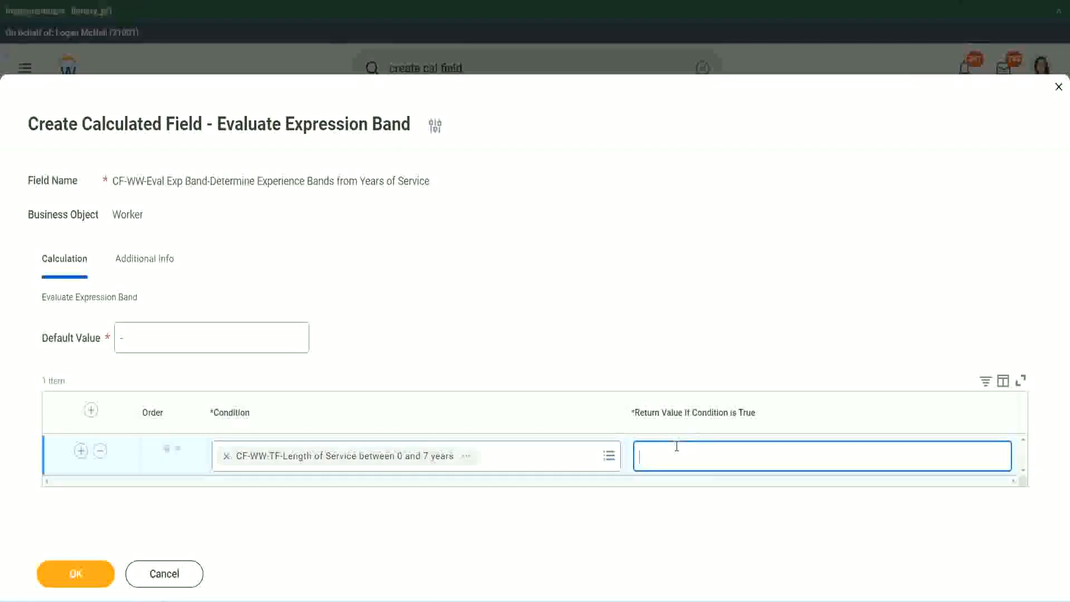
{"action": "type", "text": "Amateur"}
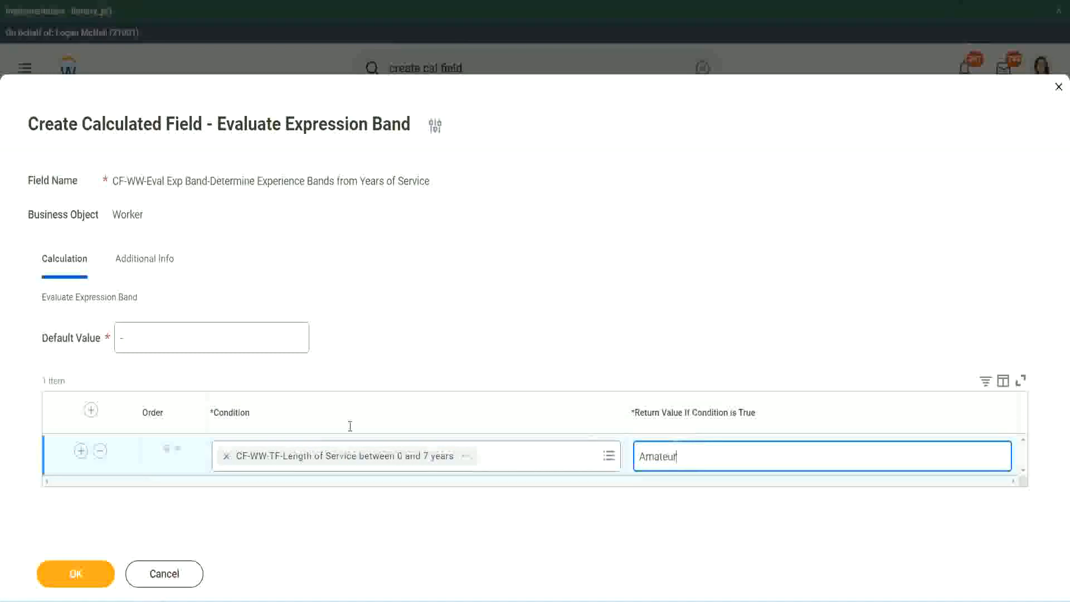
- Add three more empty condition rows below the Amateur row
{"action": "left_click", "coordinate": [81, 451]}
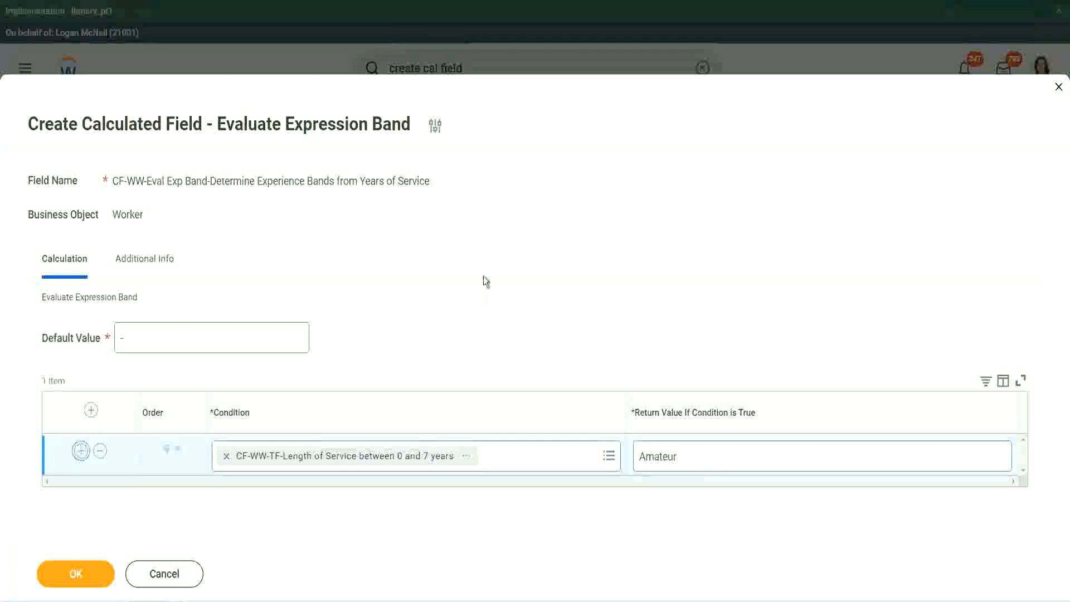
{"action": "left_click", "coordinate": [81, 491]}
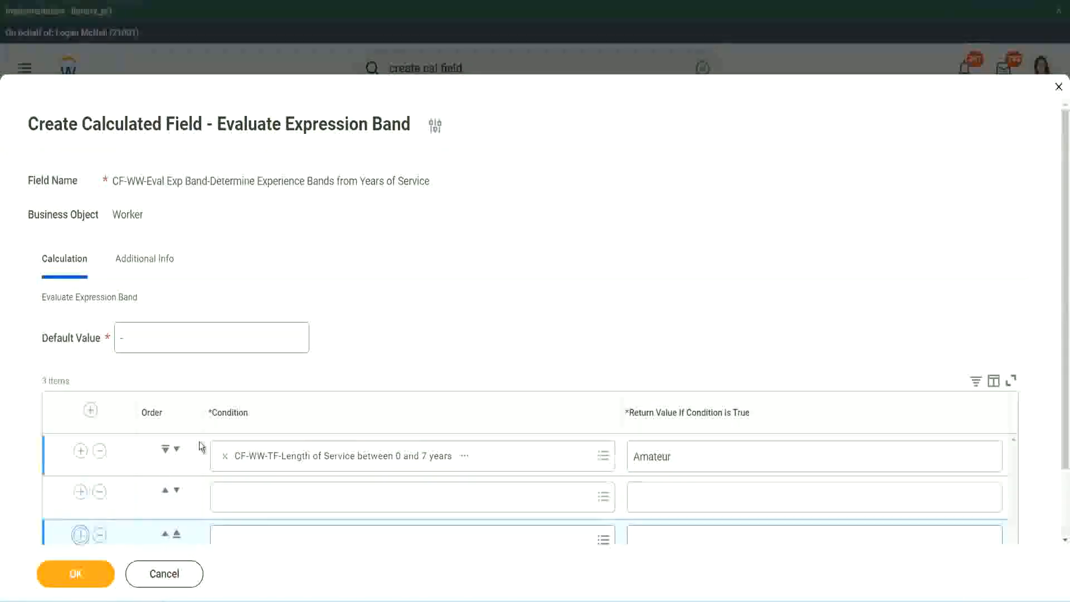
{"action": "scroll", "coordinate": [199, 442], "scroll_direction": "down", "scroll_amount": 2}
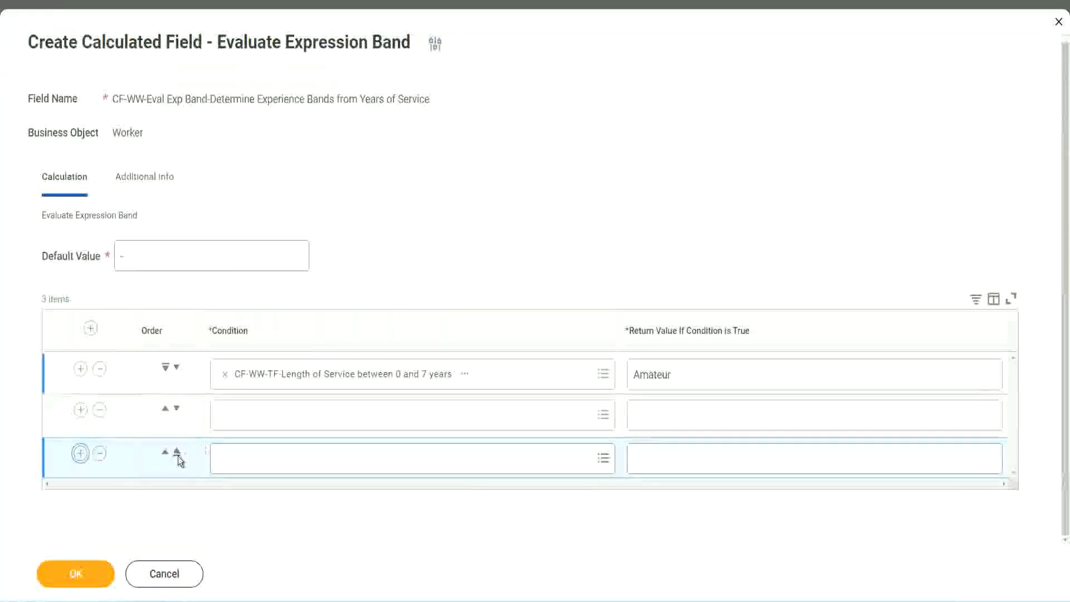
{"action": "left_click", "coordinate": [81, 453]}
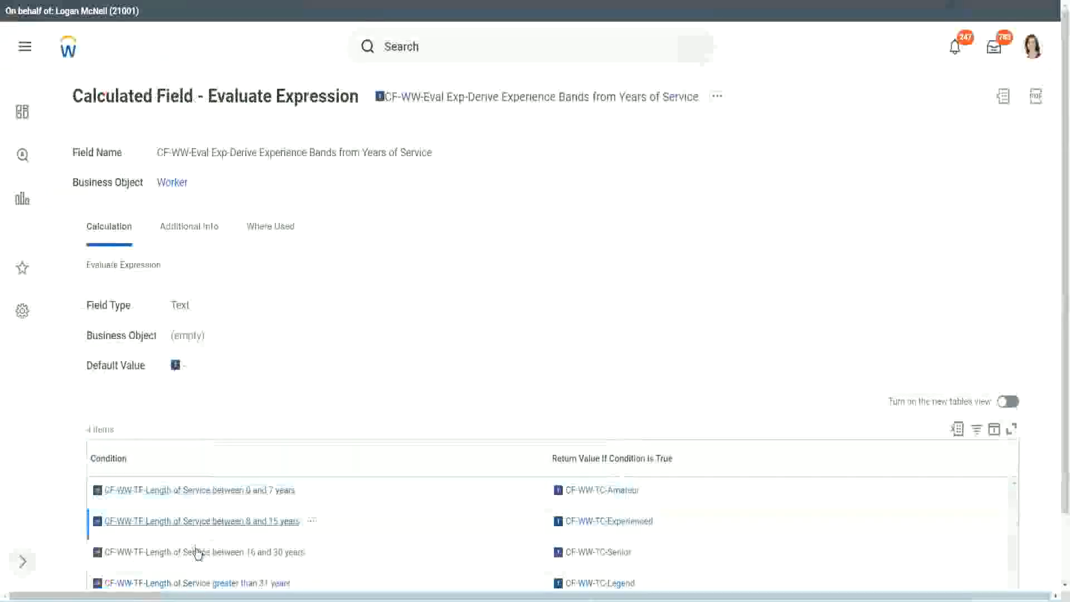
- Copy CF-WW-TF-Length of Service between 16 and 30 years from the existing field into the second row's condition, and move that row down to third
{"action": "right_click", "coordinate": [196, 551]}
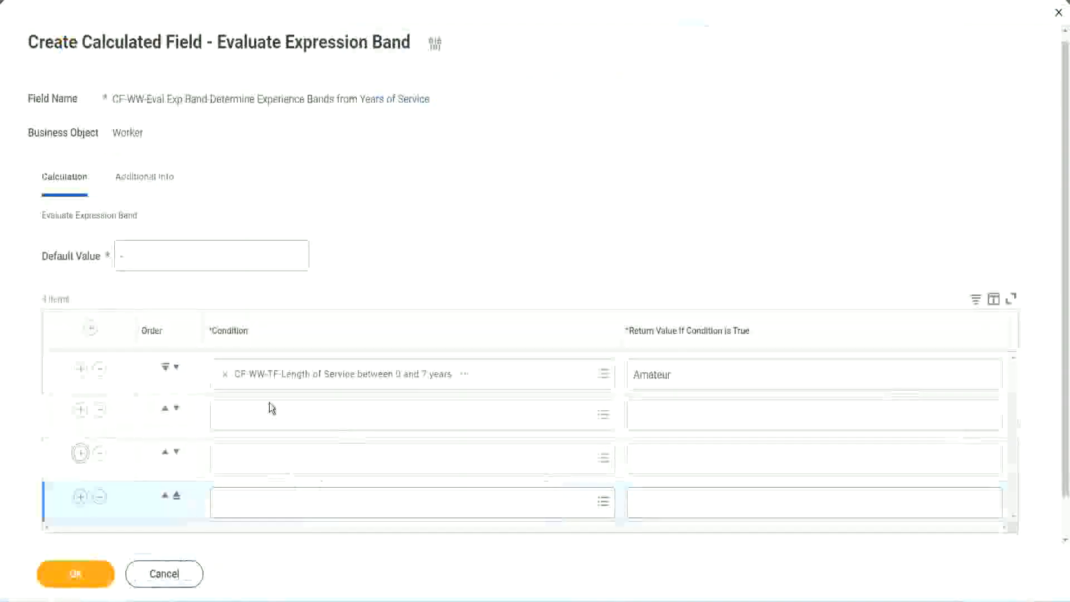
{"action": "left_click", "coordinate": [274, 410]}
{"action": "type", "text": "CF-WW-TF-Length of Service between 16 and 30 years"}
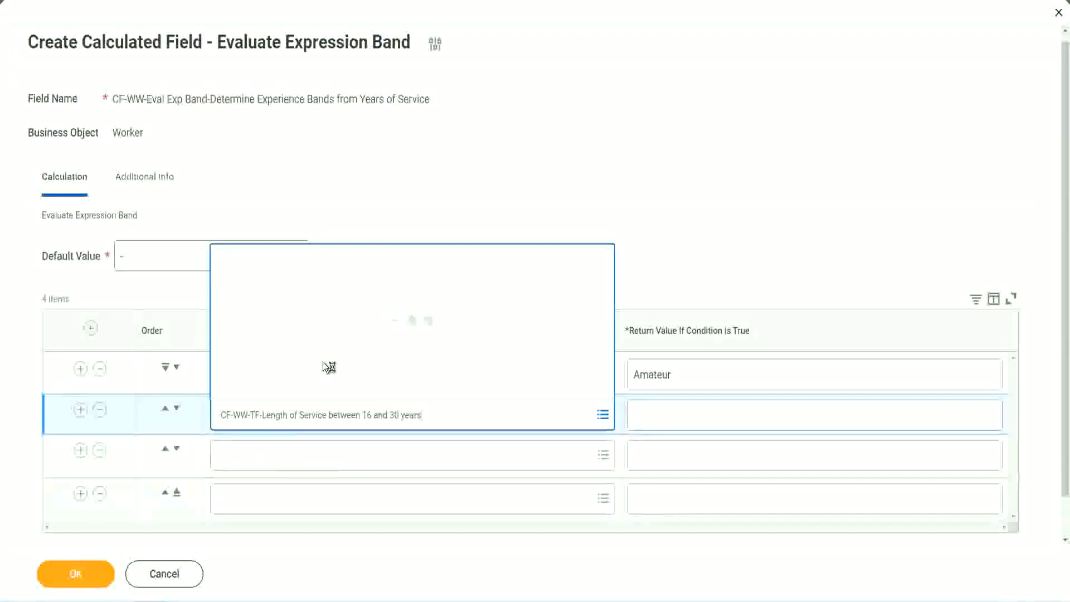
{"action": "left_click", "coordinate": [176, 410]}
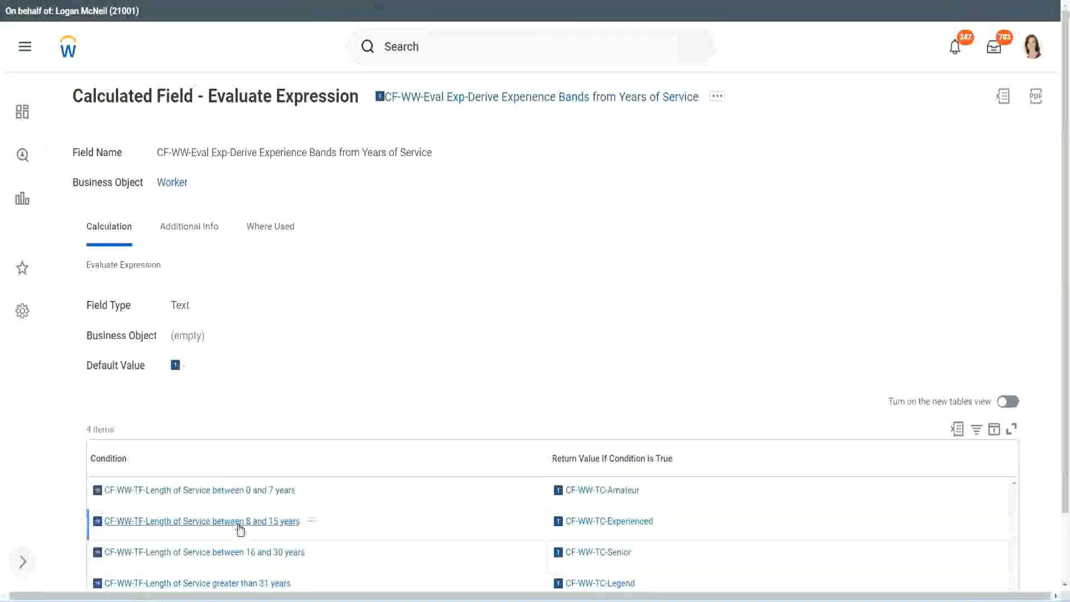
- Copy CF-WW-TF-Length of Service between 8 and 15 years from the existing calculated field into the empty second row's condition
{"action": "right_click", "coordinate": [240, 527]}
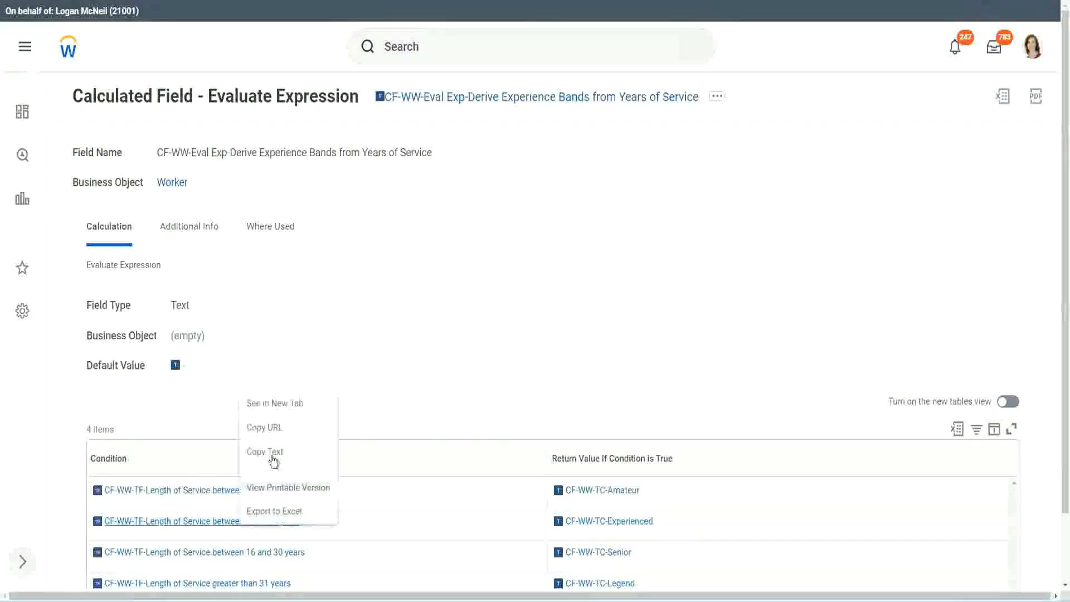
{"action": "left_click", "coordinate": [274, 455]}
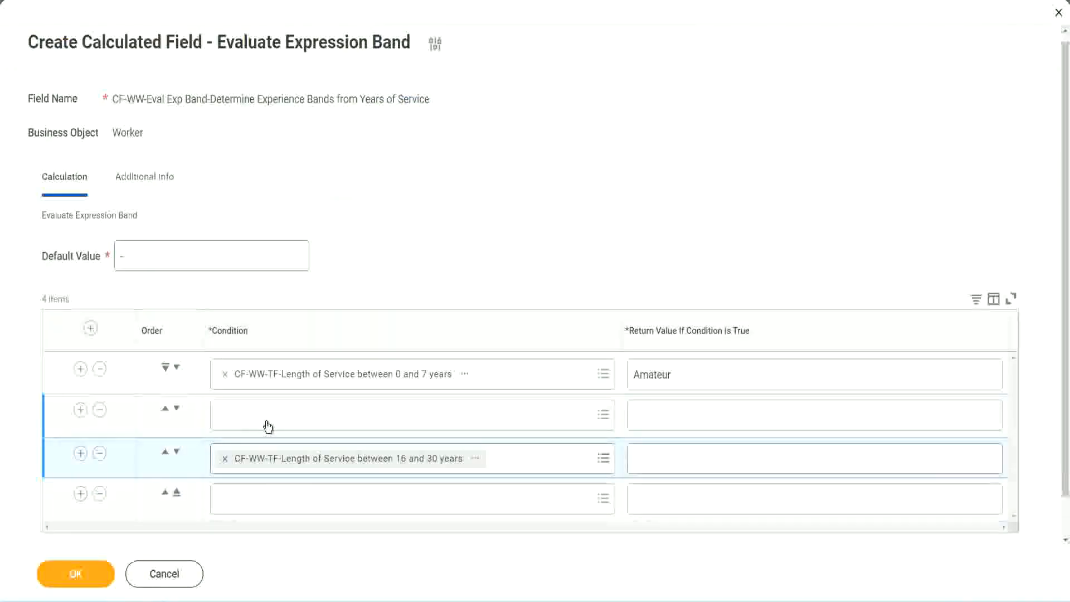
{"action": "left_click", "coordinate": [268, 426]}
{"action": "type", "text": "CF-WW-TF-Length of Service between 8 and 15 years"}
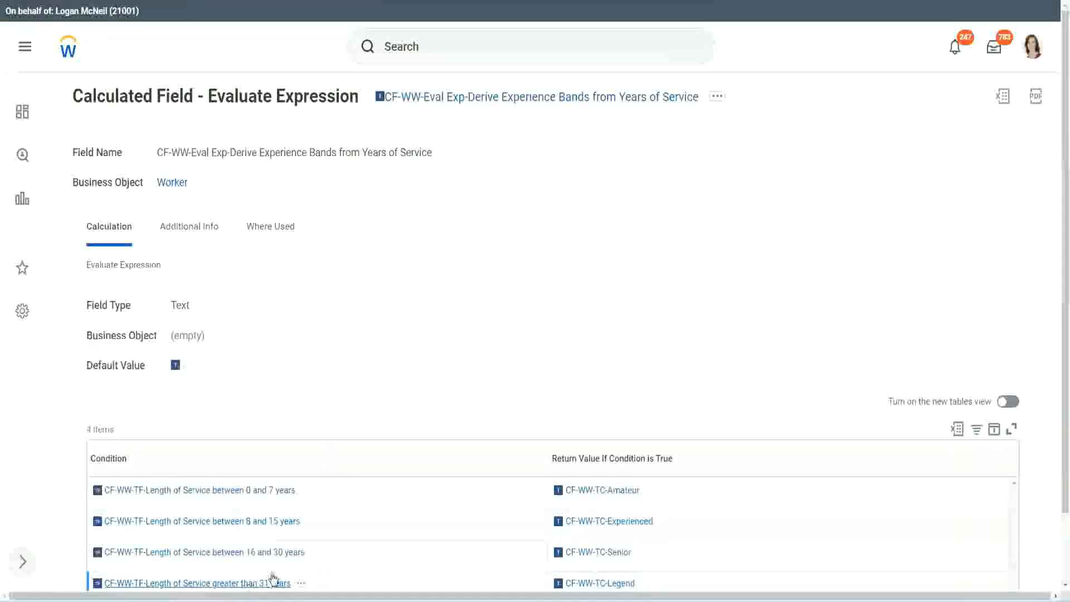
- Copy CF-WW-TF-Length of Service greater than 31 years from the existing calculated field into the fourth row's condition, with return value "Legend"
{"action": "right_click", "coordinate": [273, 578]}
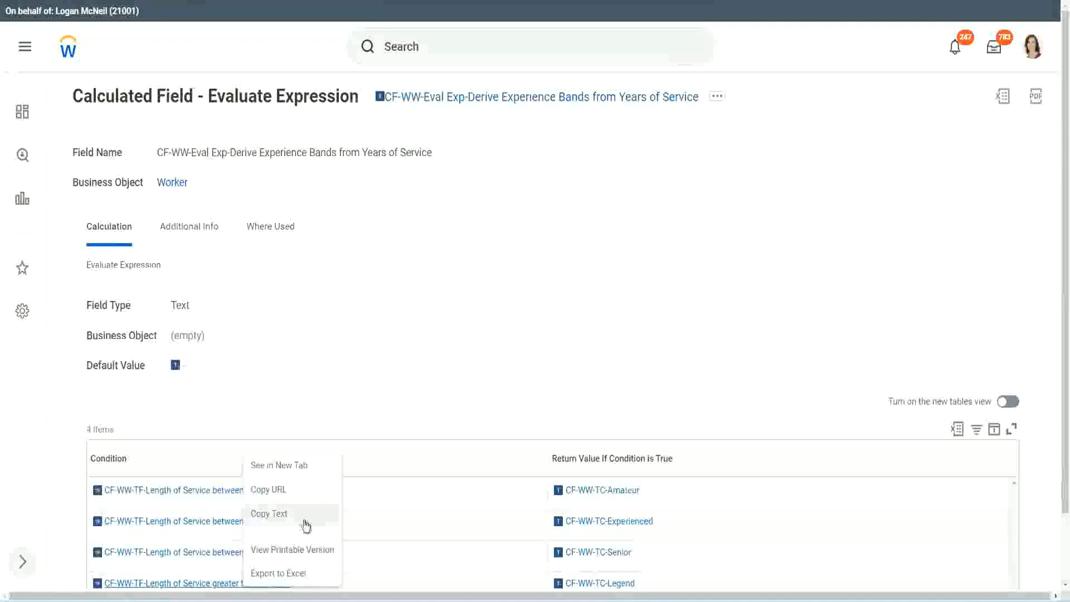
{"action": "left_click", "coordinate": [305, 524]}
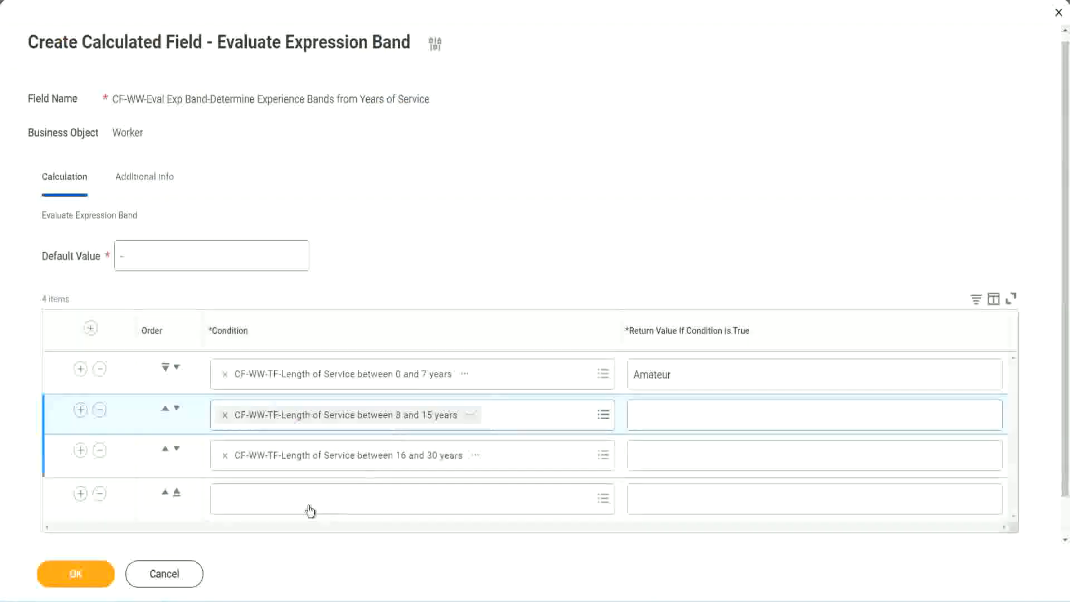
{"action": "key", "text": "ctrl+v"}
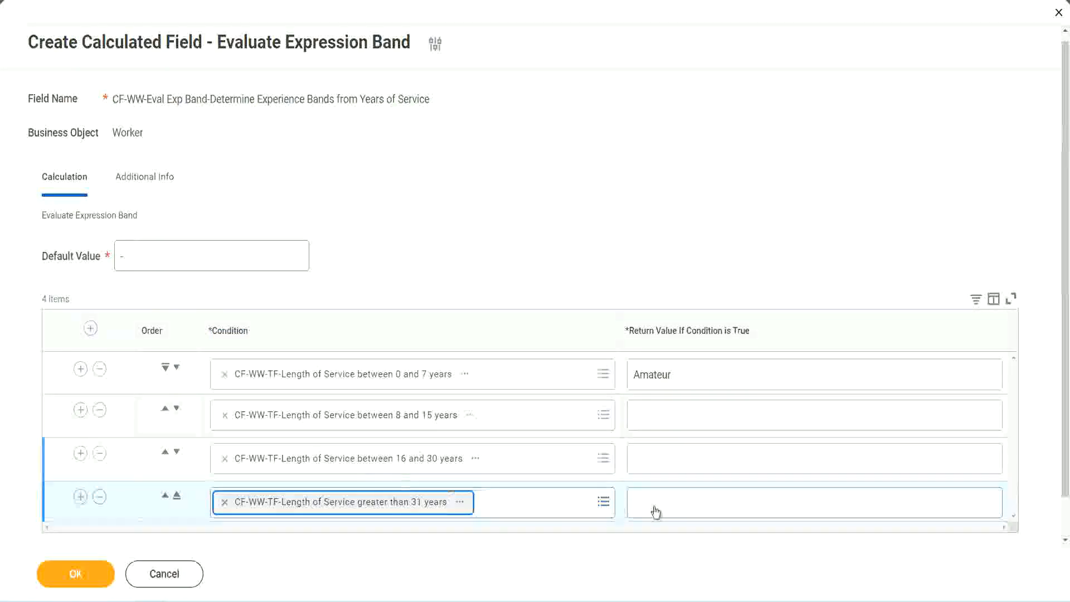
{"action": "left_click", "coordinate": [702, 502]}
{"action": "type", "text": "Le"}
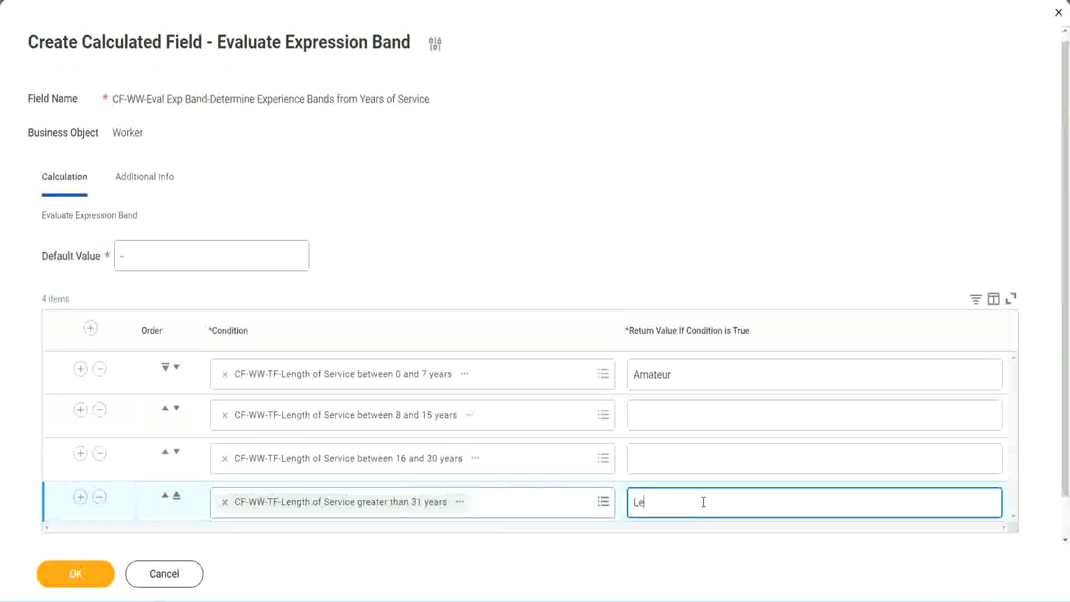
{"action": "type", "text": "gend"}
- Set the return values to "Senior" for 16 to 30 years and "Experienced" for 8 to 15 years, and save the calculated field
{"action": "left_click", "coordinate": [658, 457]}
{"action": "type", "text": "Senior"}
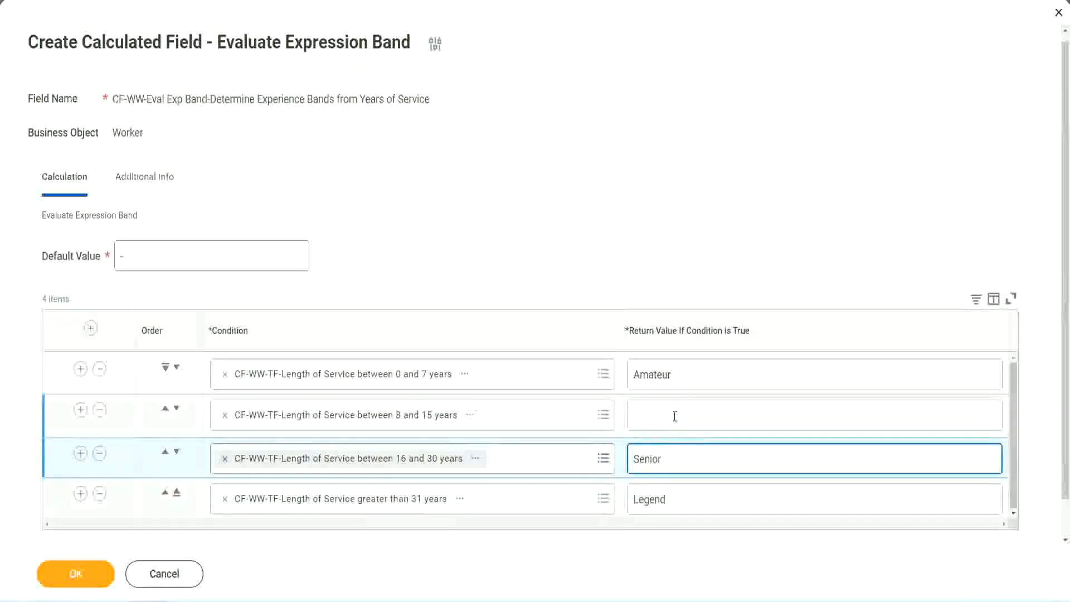
{"action": "left_click", "coordinate": [674, 417]}
{"action": "type", "text": "Ex"}
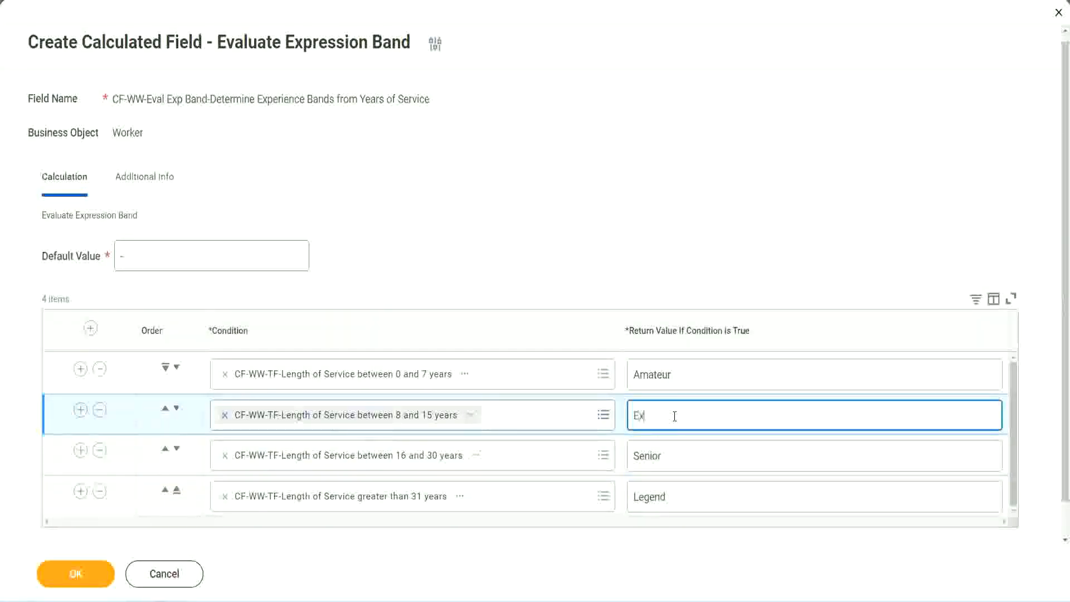
{"action": "type", "text": "perienced"}
{"action": "left_click", "coordinate": [75, 573]}
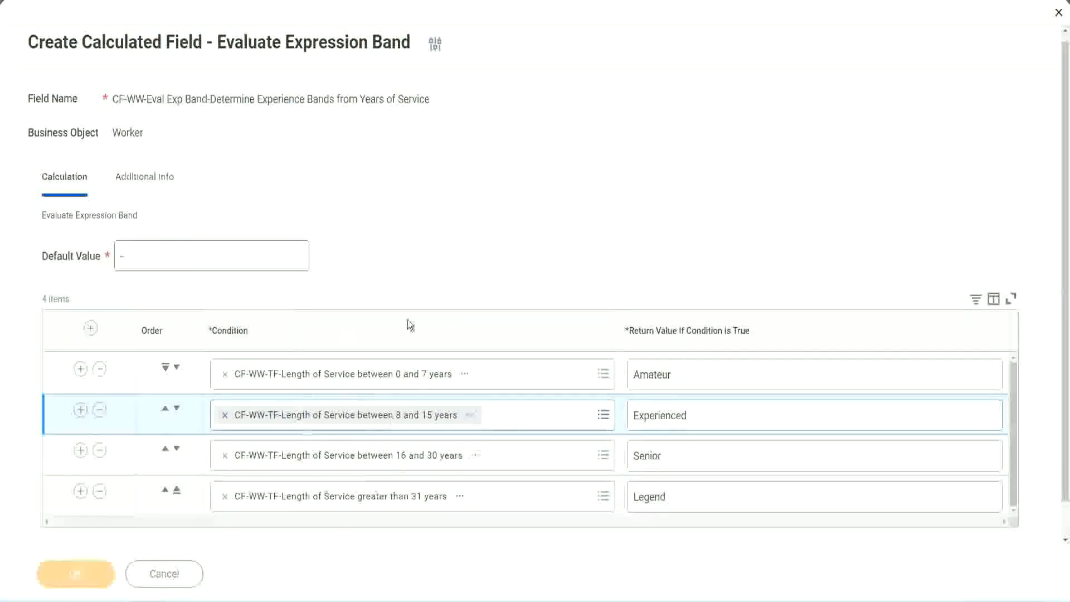
- Review the return value of each condition in the saved calculated field, and copy the field's name
{"action": "scroll", "coordinate": [366, 341], "scroll_direction": "down", "scroll_amount": 3}
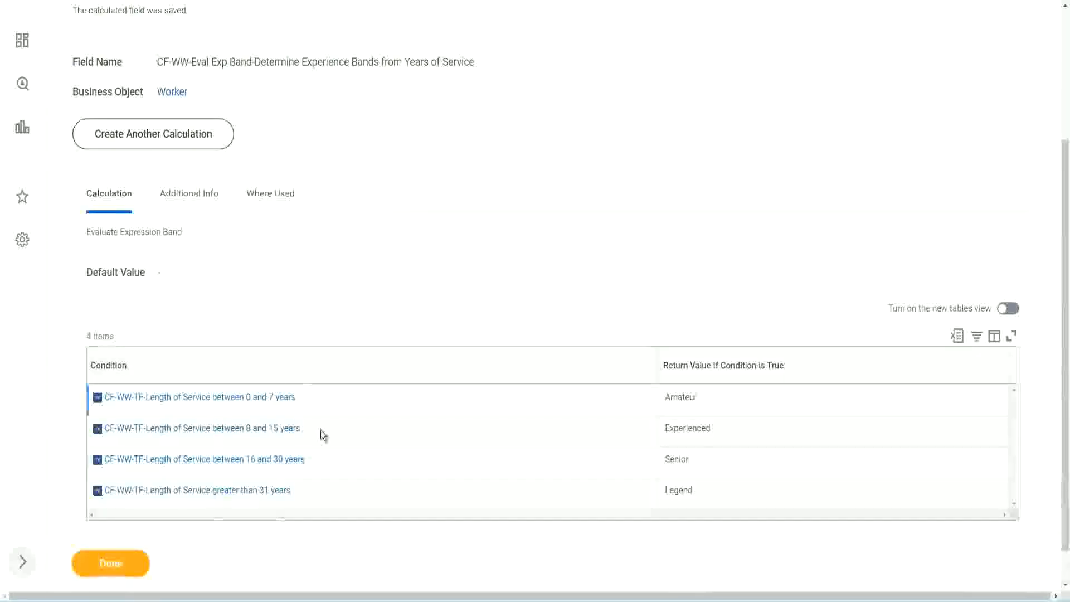
{"action": "double_click", "coordinate": [686, 396]}
{"action": "double_click", "coordinate": [677, 428]}
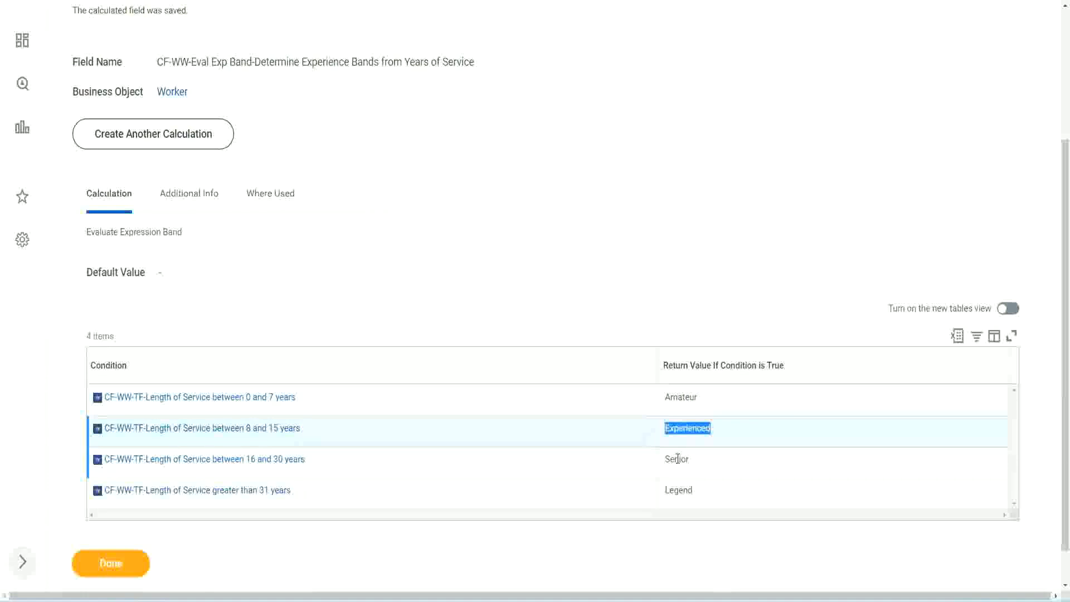
{"action": "double_click", "coordinate": [678, 458]}
{"action": "left_click", "coordinate": [680, 491]}
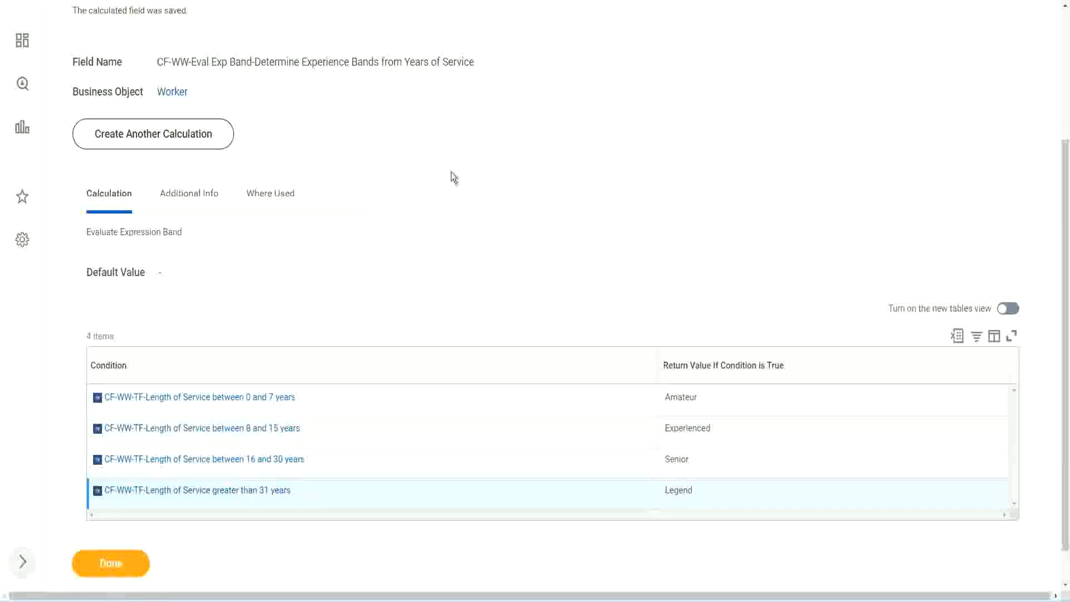
{"action": "scroll", "coordinate": [454, 177], "scroll_direction": "up", "scroll_amount": 3}
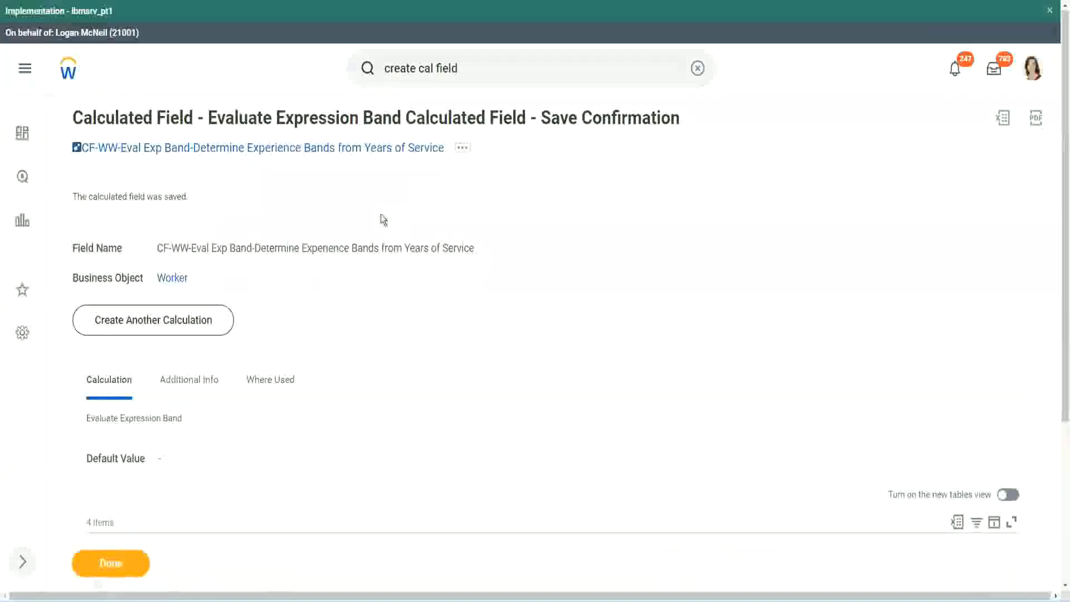
{"action": "right_click", "coordinate": [350, 148]}
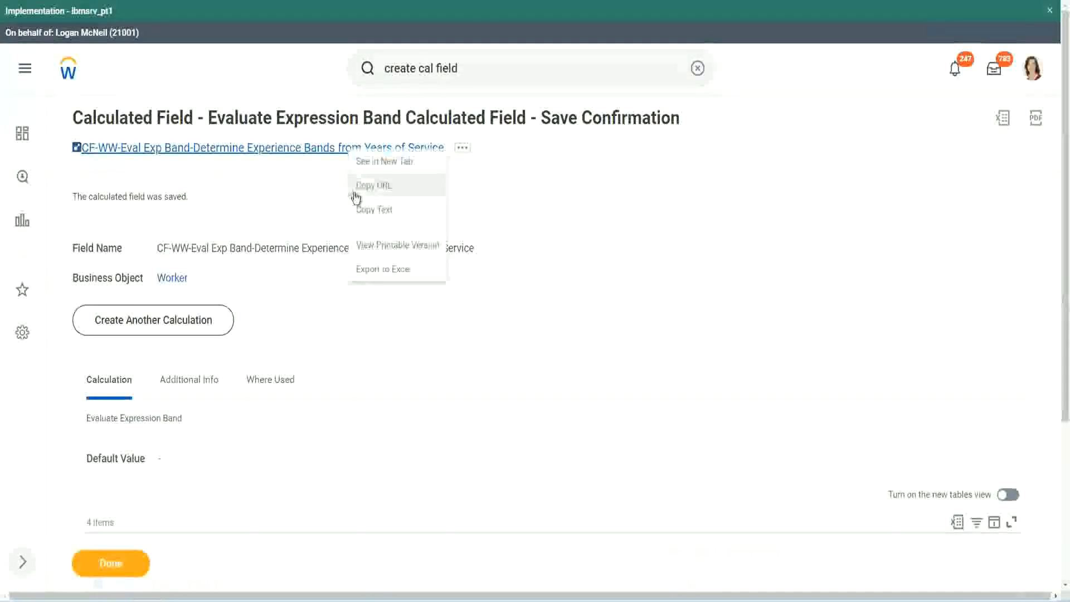
{"action": "left_click", "coordinate": [372, 212]}
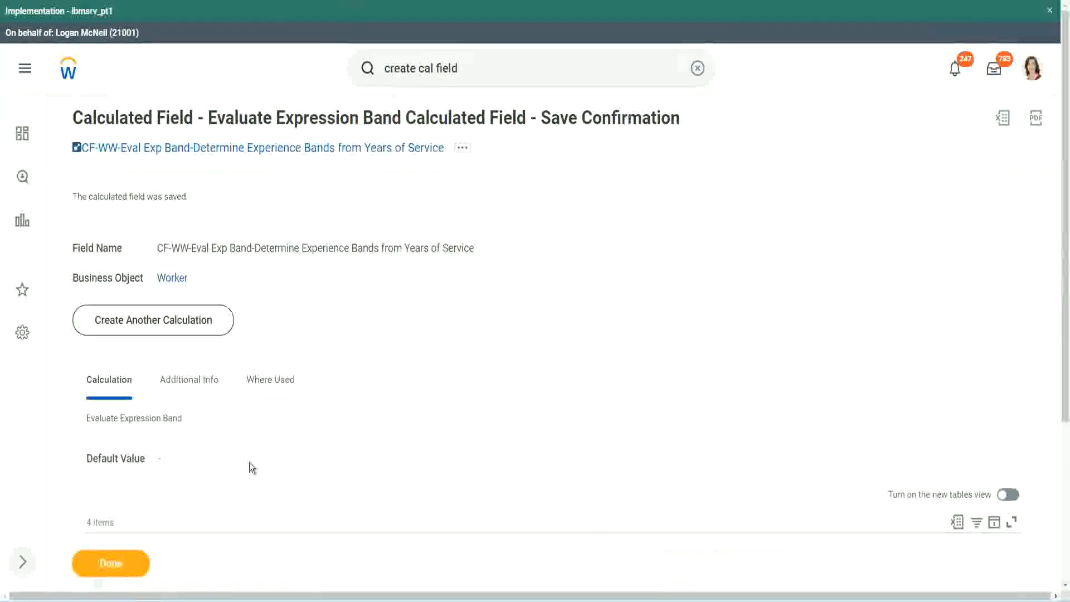
- Examine the saved Evaluate Expression Band definition again, alongside the overview of calculated field functions
{"action": "scroll", "coordinate": [353, 431], "scroll_direction": "down", "scroll_amount": 3}
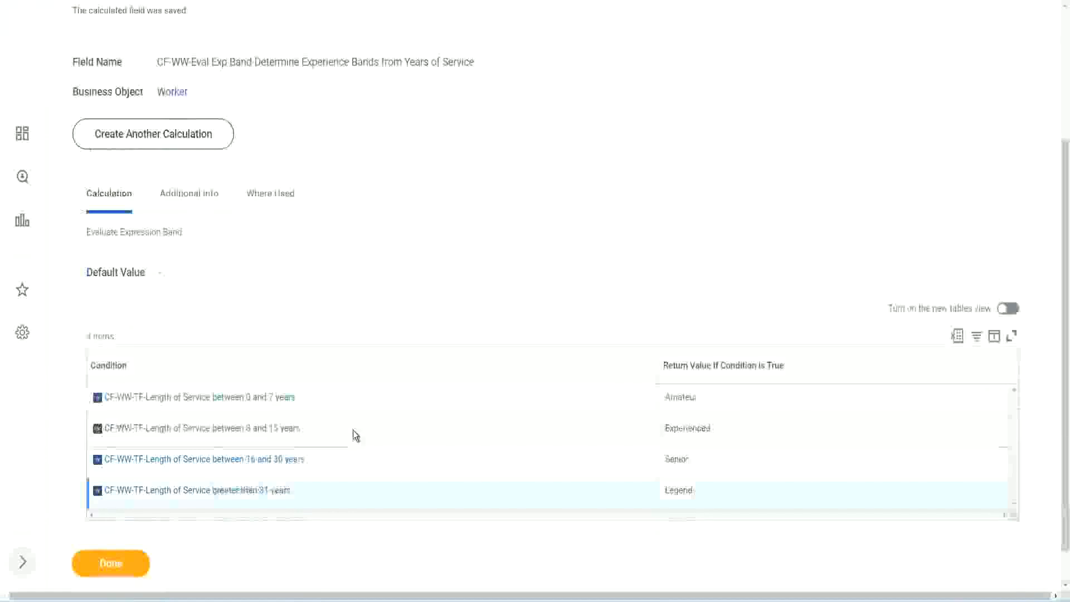
{"action": "scroll", "coordinate": [353, 429], "scroll_direction": "down", "scroll_amount": 1}
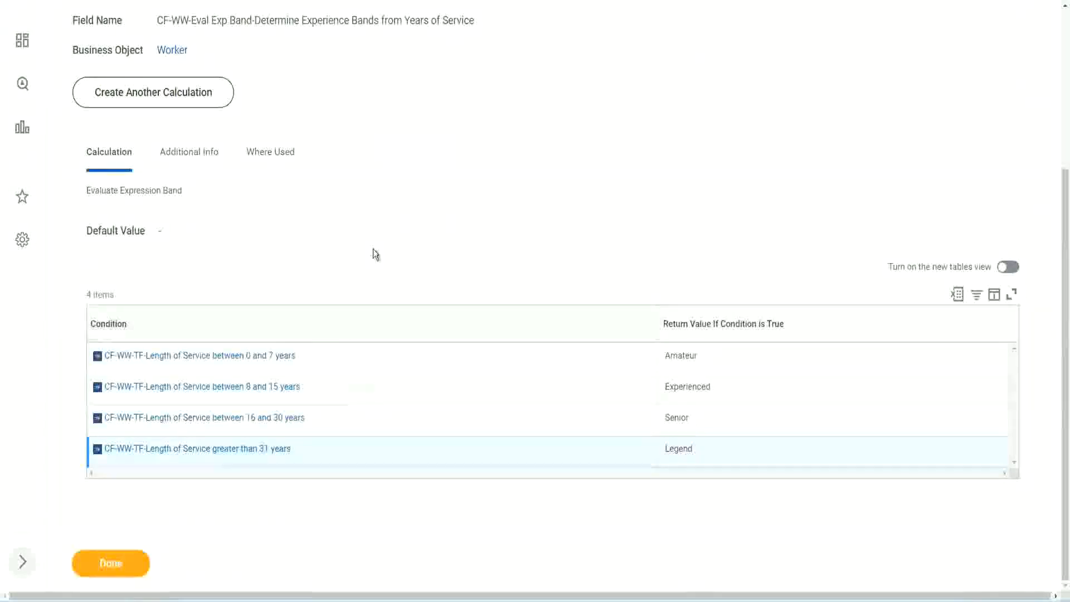
{"action": "scroll", "coordinate": [374, 254], "scroll_direction": "up", "scroll_amount": 3}
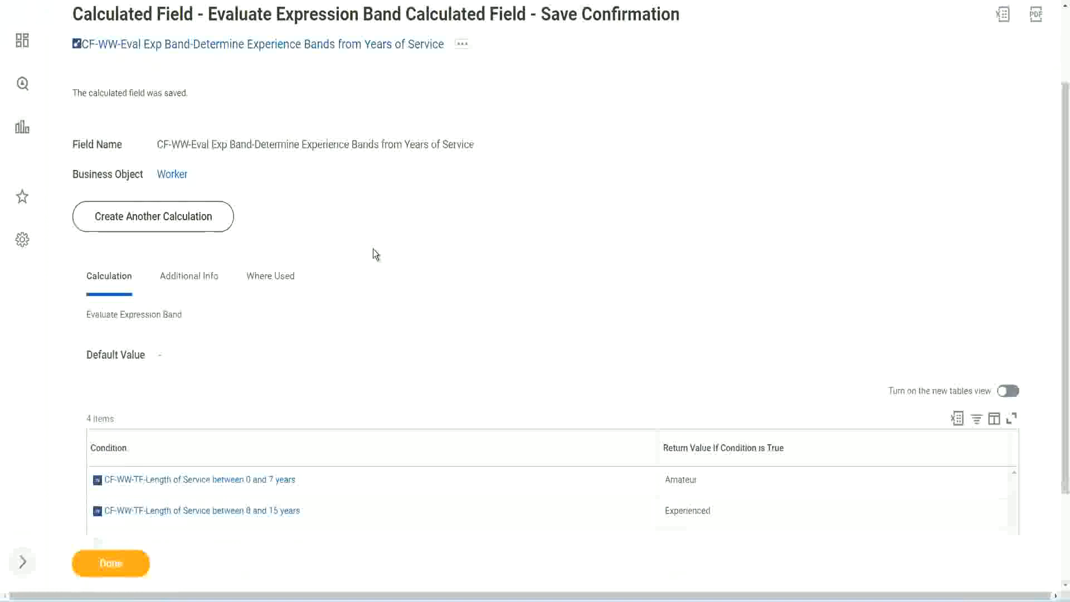
{"action": "scroll", "coordinate": [372, 249], "scroll_direction": "down", "scroll_amount": 3}
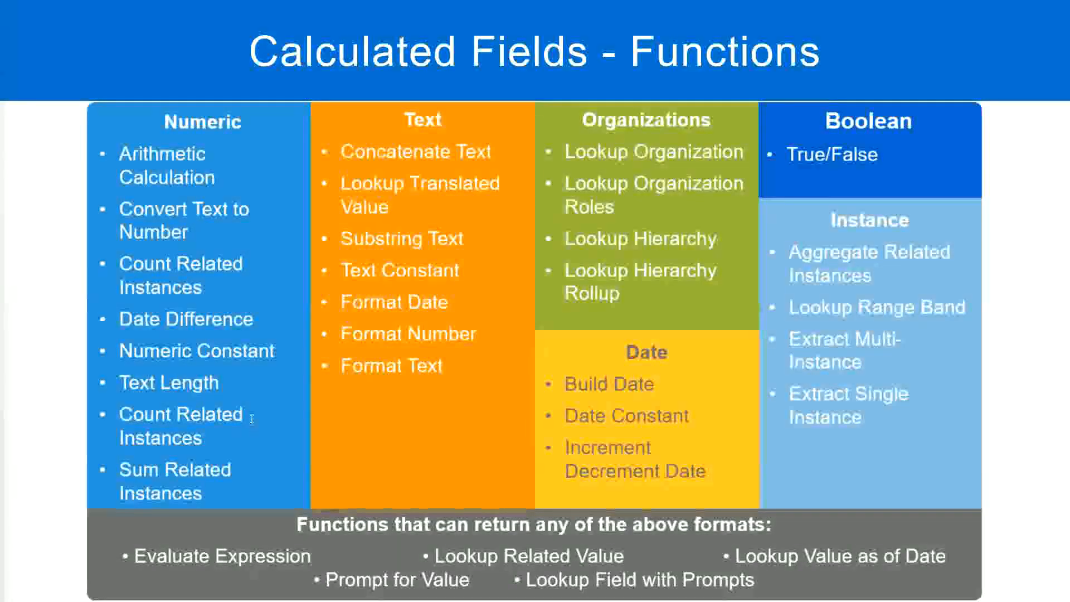
{"action": "key", "text": "alt+Tab"}
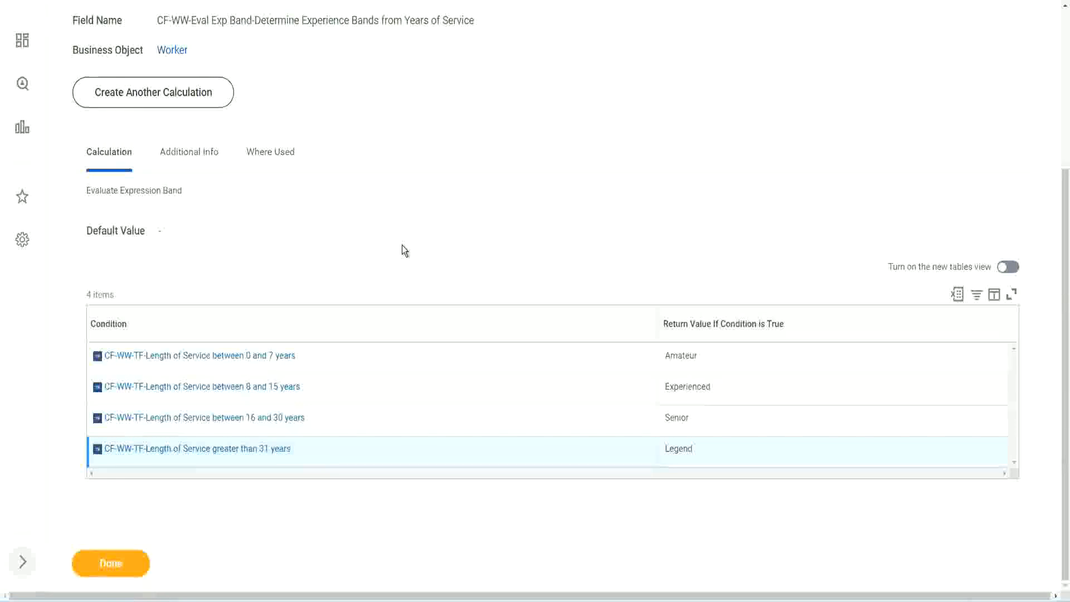
{"action": "scroll", "coordinate": [405, 251], "scroll_direction": "up", "scroll_amount": 2}
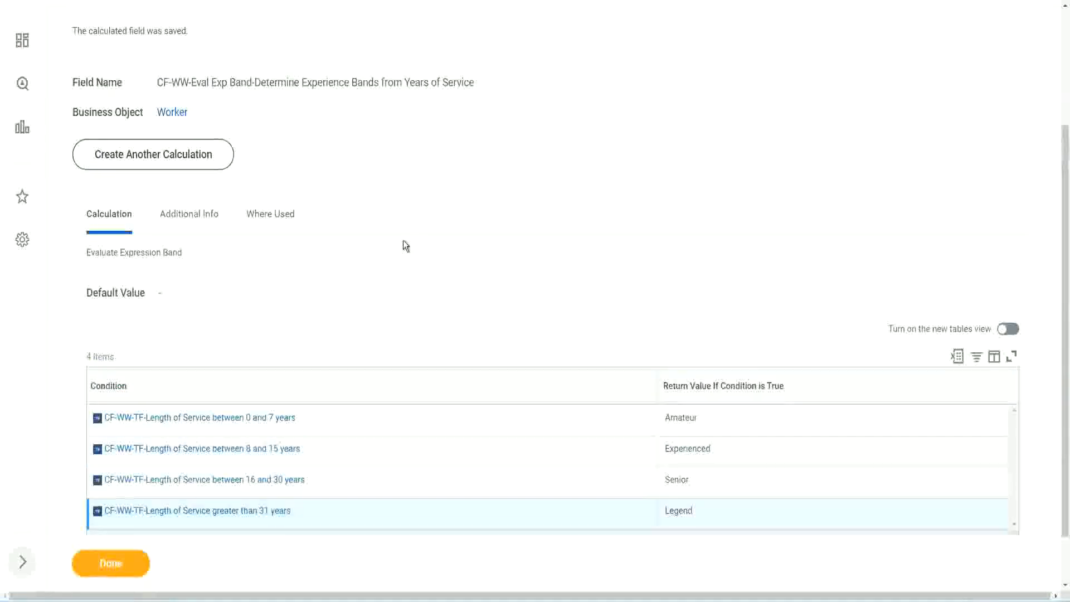
{"action": "scroll", "coordinate": [403, 240], "scroll_direction": "up", "scroll_amount": 3}
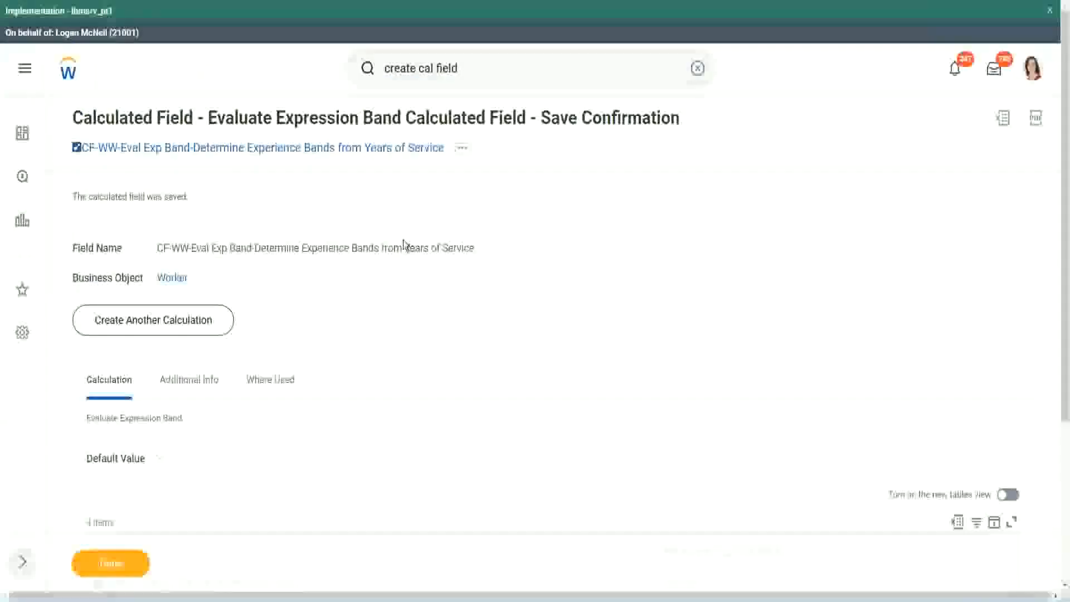
{"action": "scroll", "coordinate": [403, 240], "scroll_direction": "down", "scroll_amount": 4}
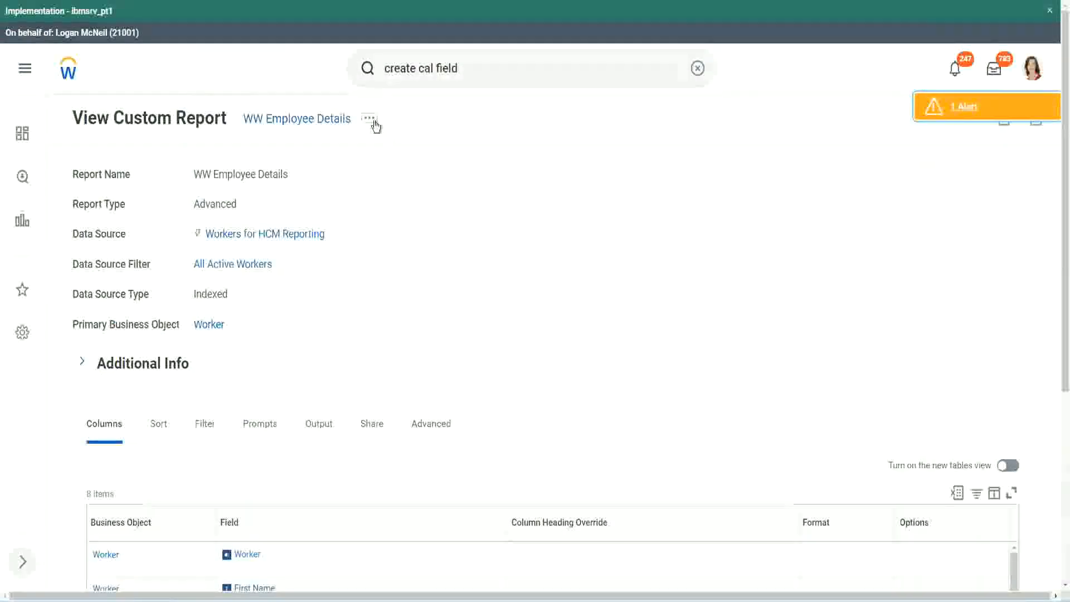
- Open the WW Employee Details custom report for editing and go to the end of its column list
{"action": "left_click", "coordinate": [370, 119]}
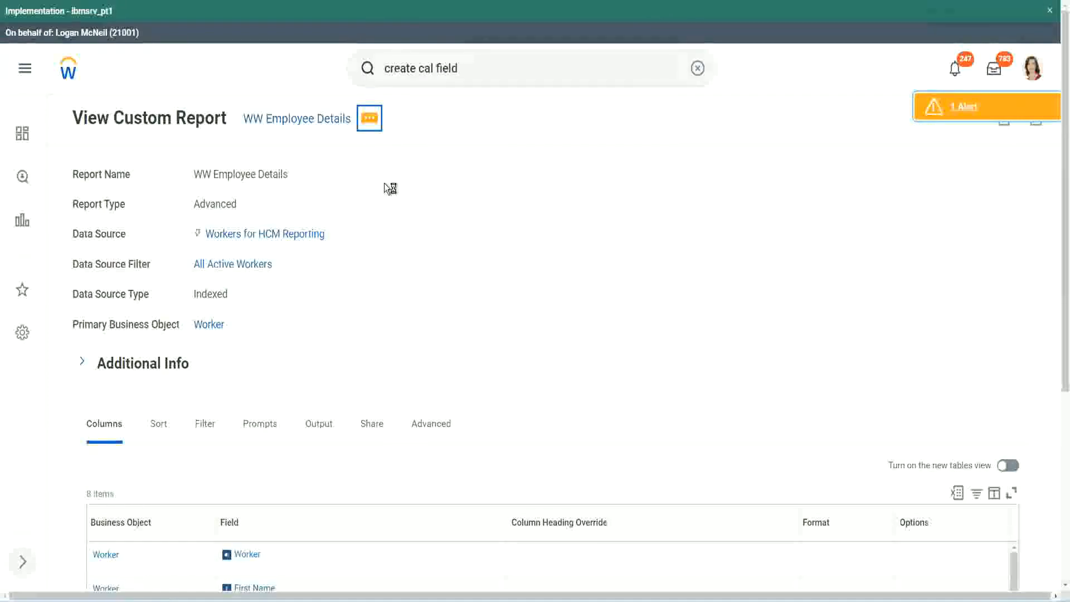
{"action": "mouse_move", "coordinate": [430, 181]}
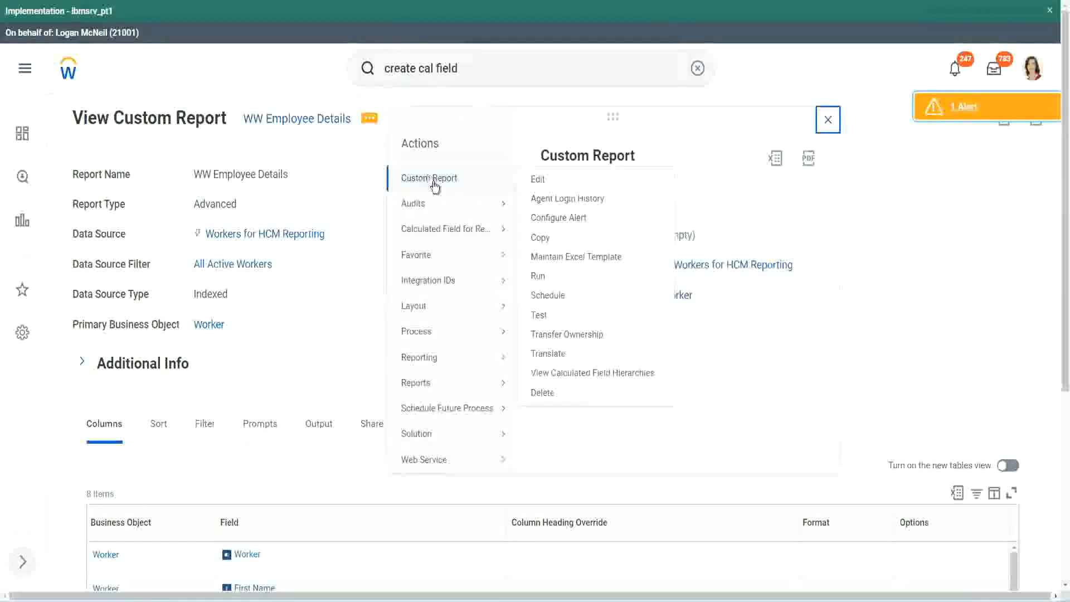
{"action": "left_click", "coordinate": [539, 180]}
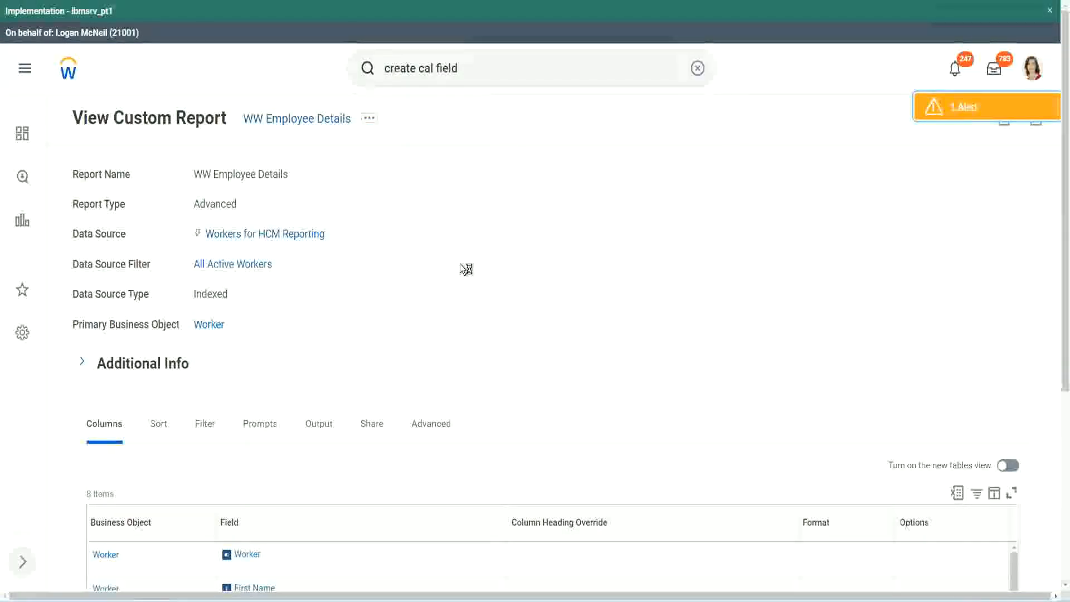
{"action": "scroll", "coordinate": [461, 265], "scroll_direction": "down", "scroll_amount": 1}
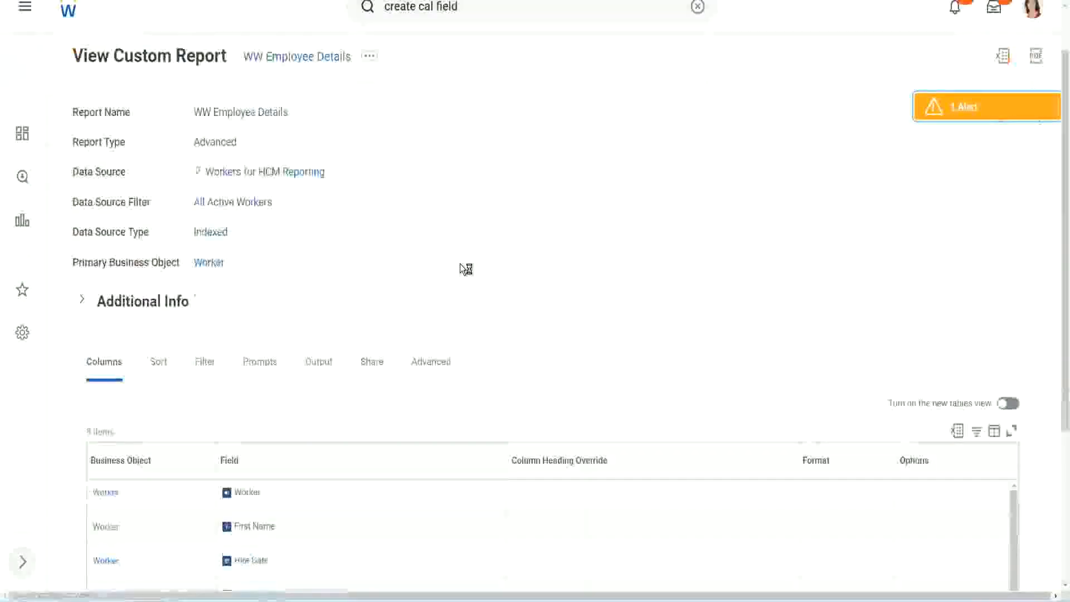
{"action": "scroll", "coordinate": [461, 264], "scroll_direction": "down", "scroll_amount": 4}
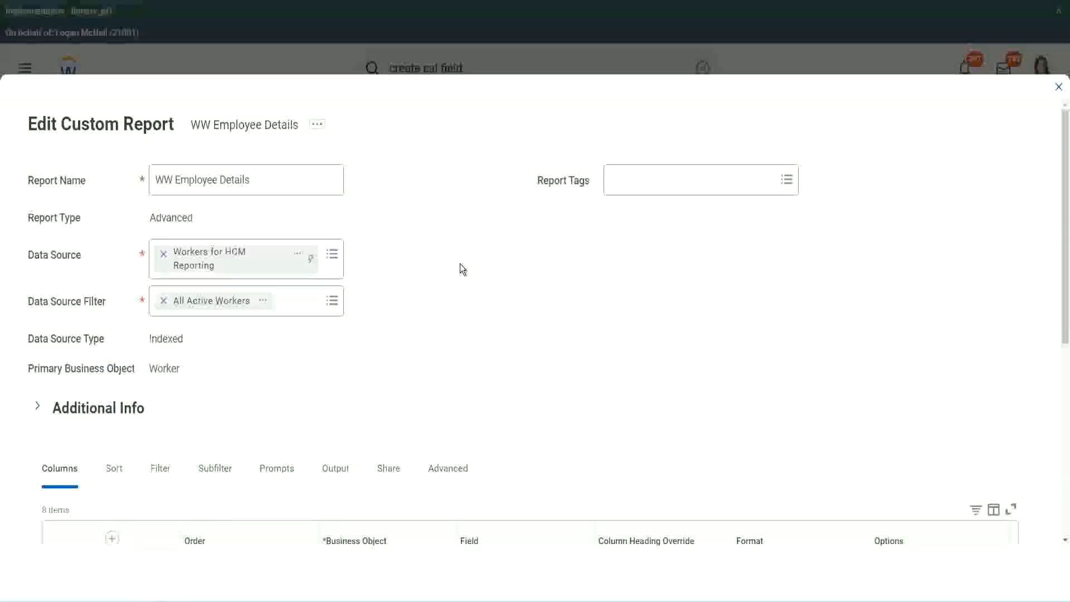
{"action": "scroll", "coordinate": [390, 466], "scroll_direction": "down", "scroll_amount": 8}
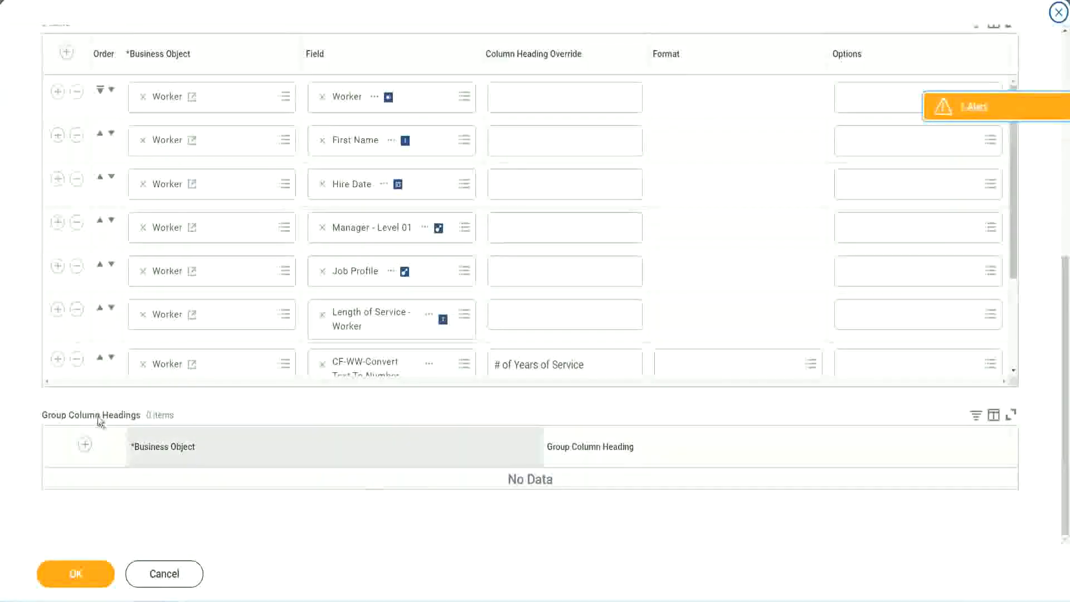
{"action": "scroll", "coordinate": [224, 272], "scroll_direction": "down", "scroll_amount": 3}
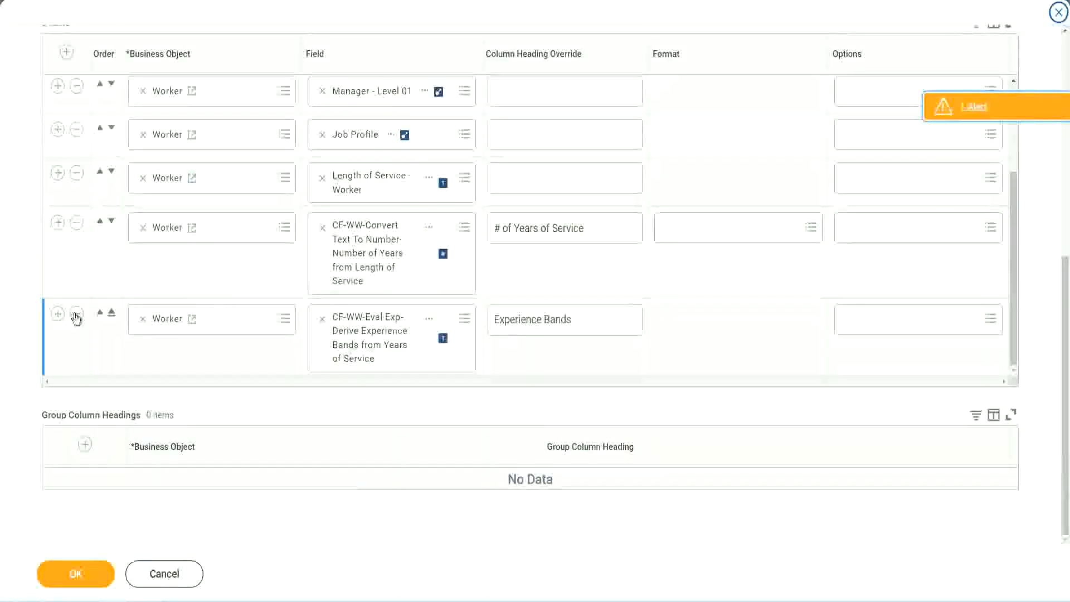
- Add a Worker column below Experience Bands, searching for "CF-WW-Eval Exp Band" and choosing CF-WW-Eval Exp Band-Determine Experience Bands from Years of Service
{"action": "left_click", "coordinate": [58, 313]}
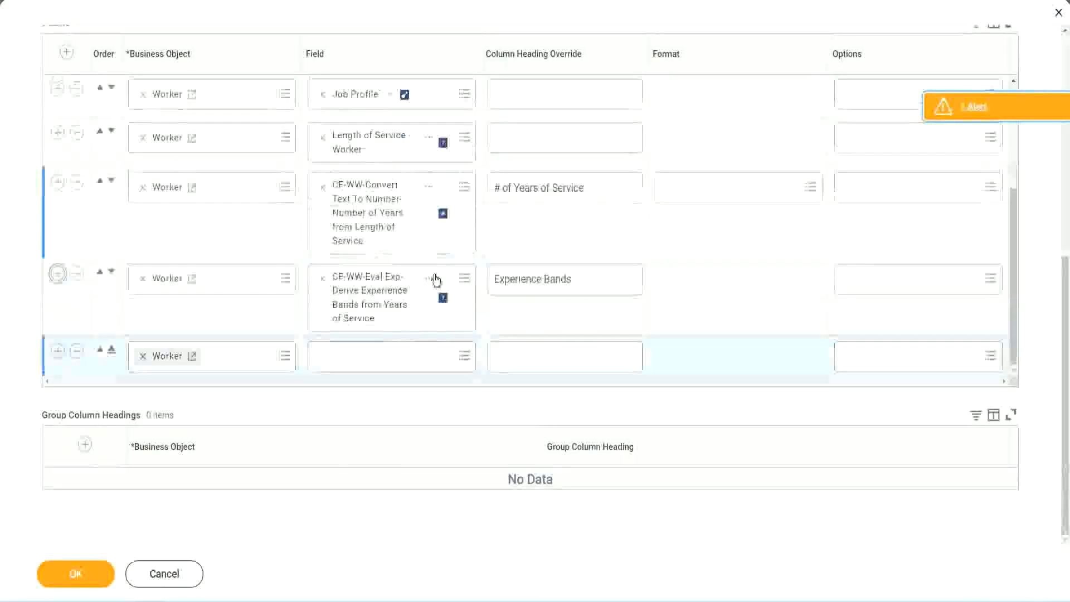
{"action": "right_click", "coordinate": [372, 301]}
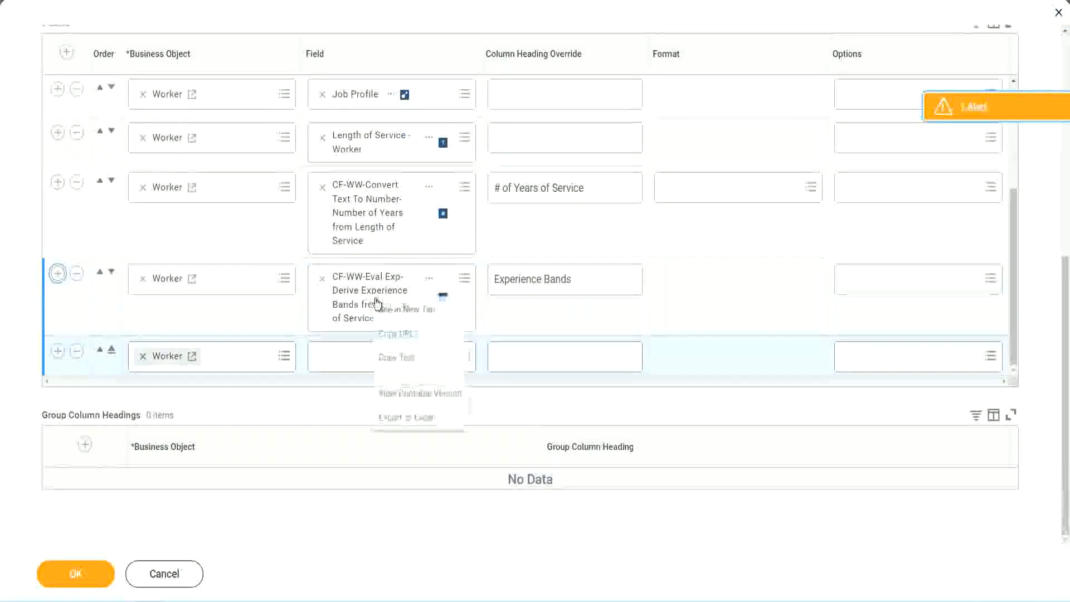
{"action": "left_click", "coordinate": [403, 358]}
{"action": "left_click", "coordinate": [400, 363]}
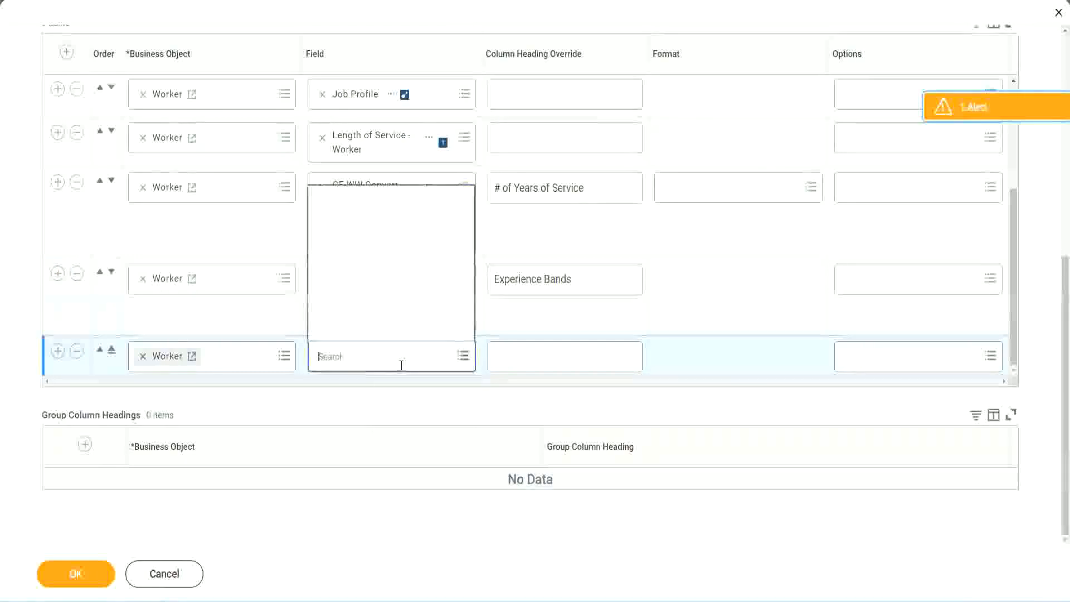
{"action": "type", "text": "Experience Bands from Years of Service"}
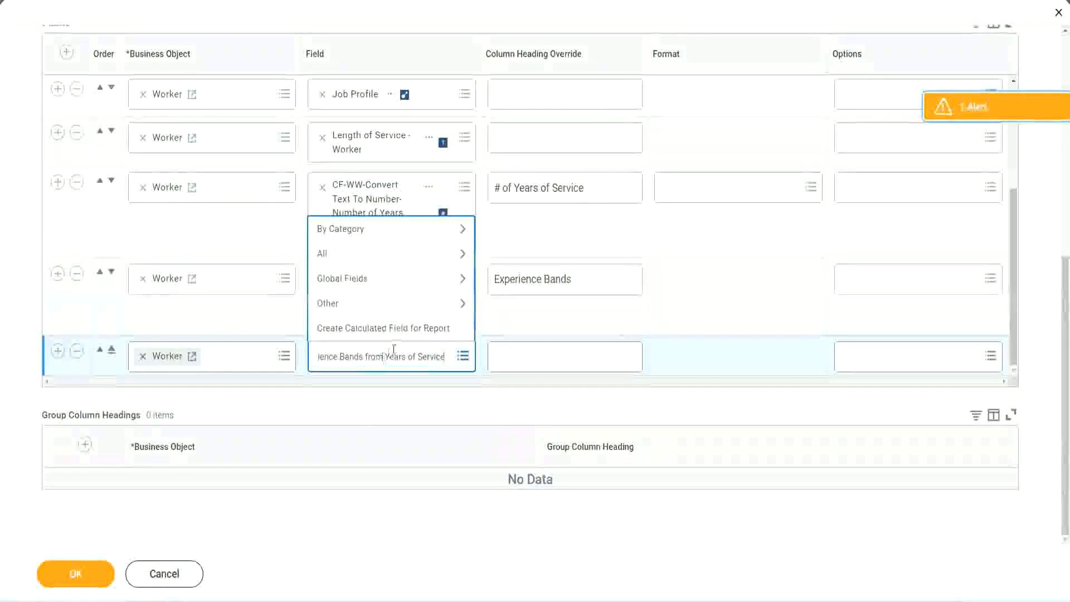
{"action": "key", "text": "Return"}
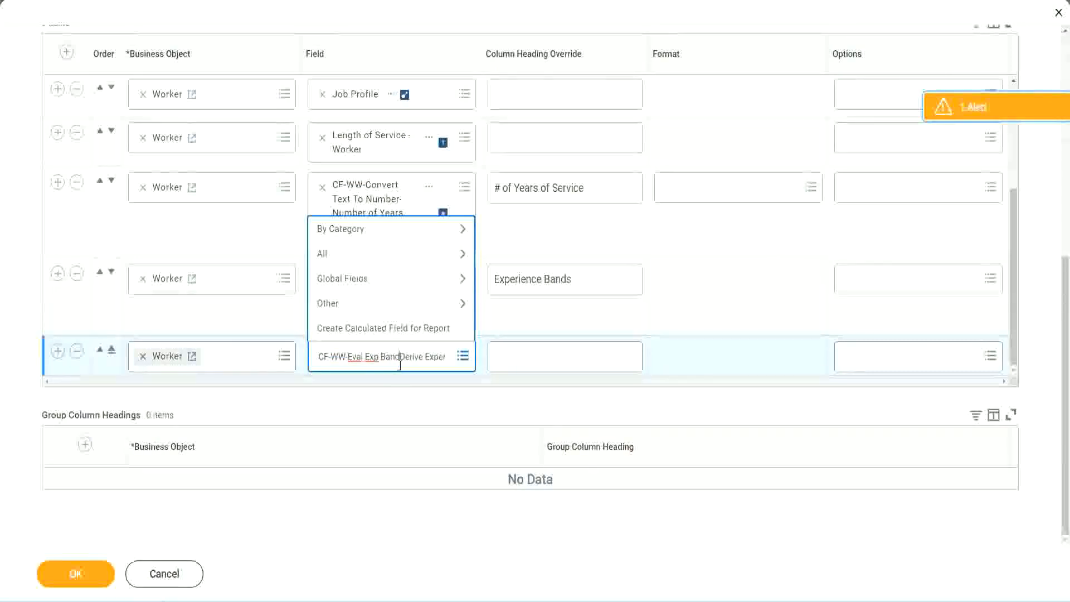
{"action": "key", "text": "BackSpace"}
{"action": "key", "text": "BackSpace"}
{"action": "key", "text": "BackSpace"}
{"action": "key", "text": "BackSpace"}
{"action": "key", "text": "BackSpace"}
{"action": "key", "text": "BackSpace"}
{"action": "key", "text": "BackSpace"}
{"action": "key", "text": "BackSpace"}
{"action": "key", "text": "BackSpace"}
{"action": "key", "text": "BackSpace"}
{"action": "key", "text": "BackSpace"}
{"action": "key", "text": "BackSpace"}
{"action": "key", "text": "Return"}
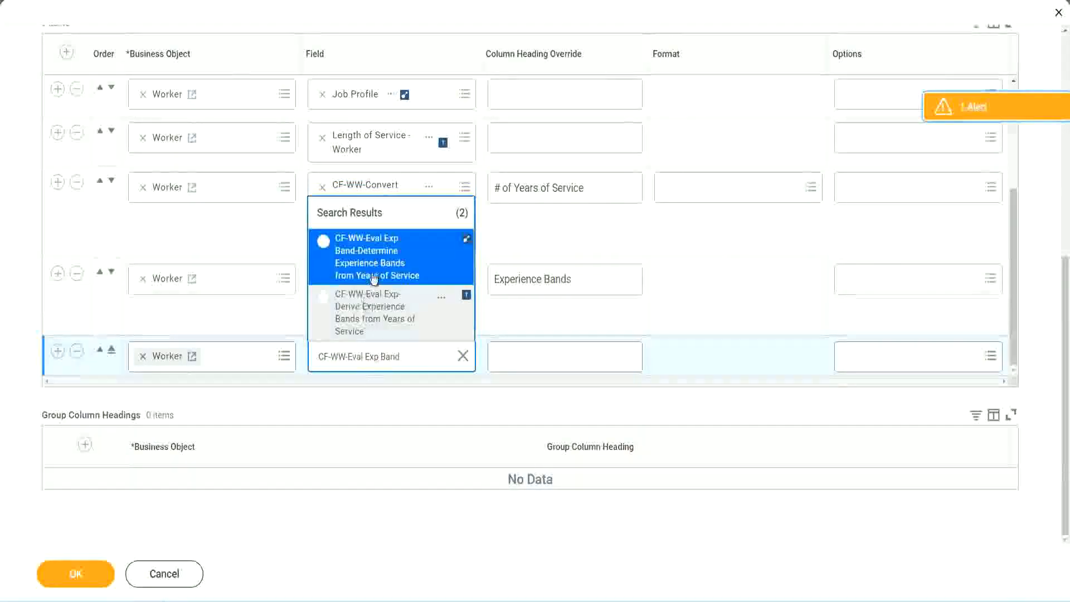
{"action": "left_click", "coordinate": [390, 264]}
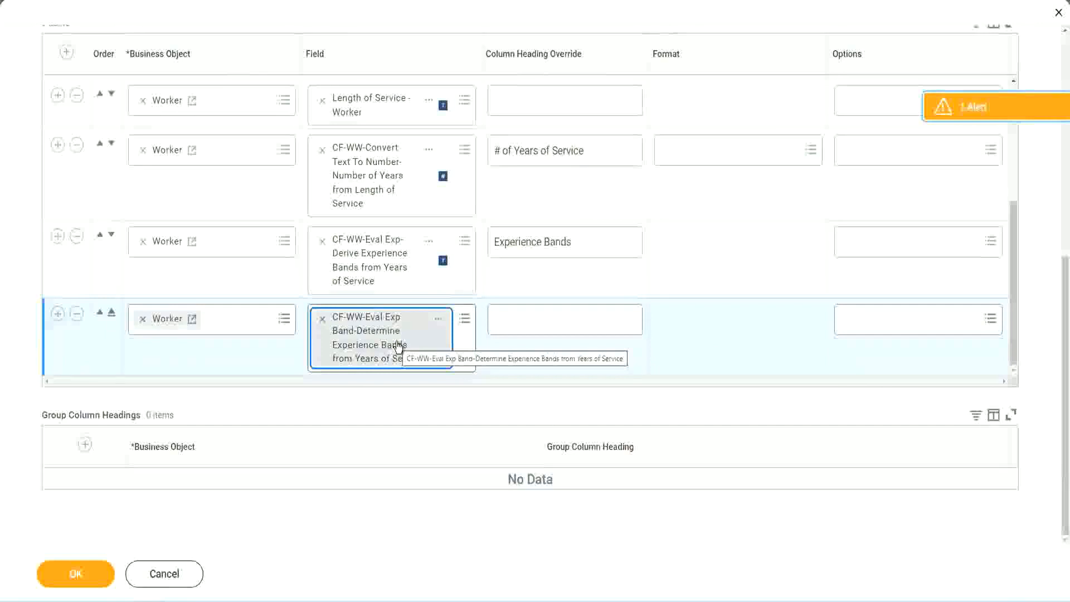
- Set the new last column's heading override to "Experience Bands (Eval Exp Bands)", reusing the heading text of the column above, and save the report
{"action": "left_click", "coordinate": [589, 242]}
{"action": "key", "text": "ctrl+c"}
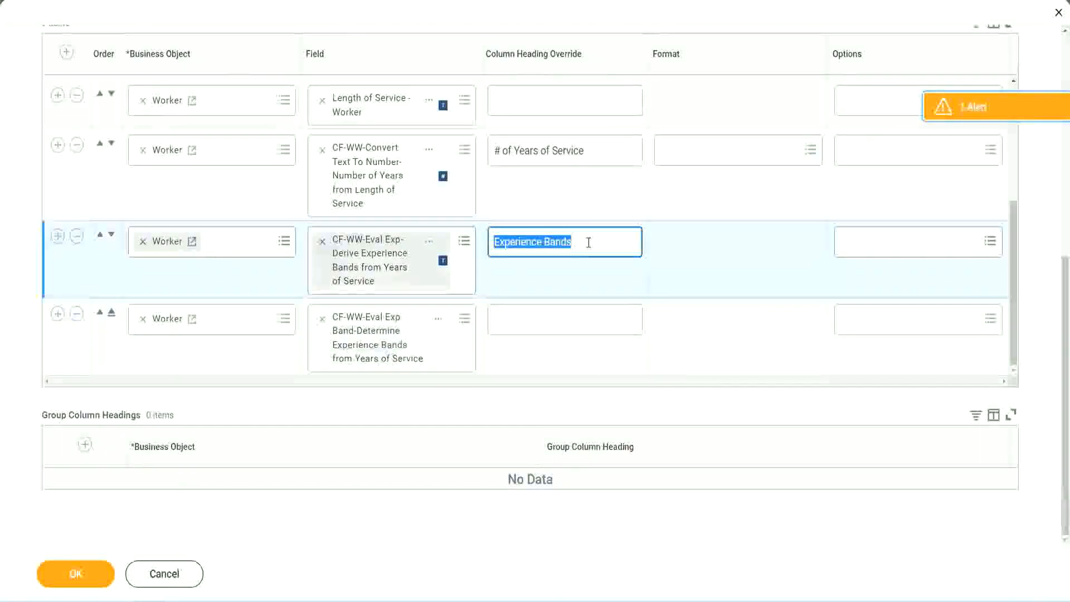
{"action": "left_click", "coordinate": [520, 319]}
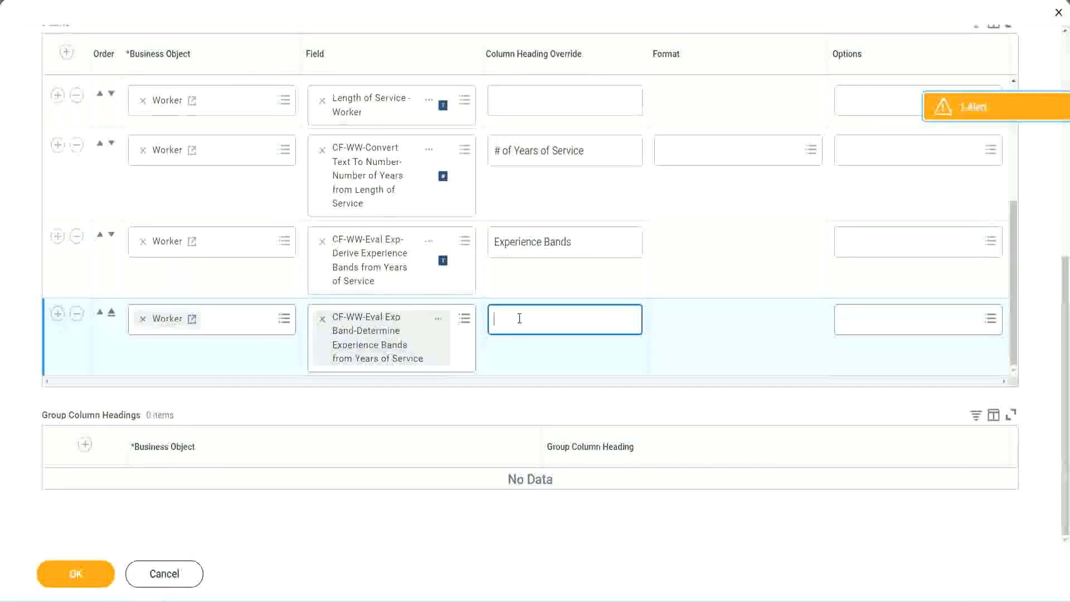
{"action": "key", "text": "ctrl+v"}
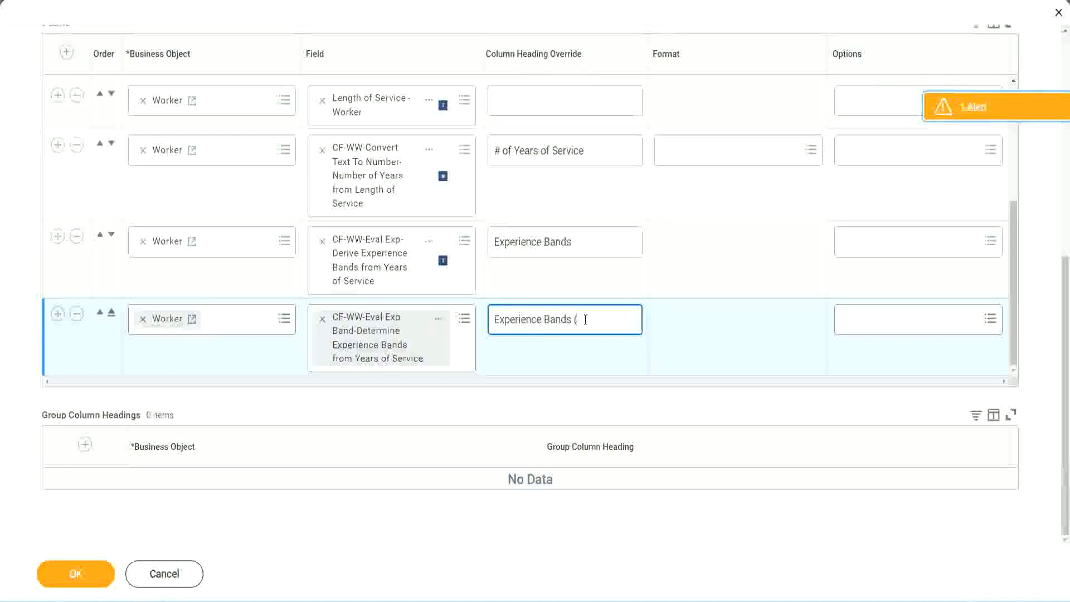
{"action": "type", "text": "val E"}
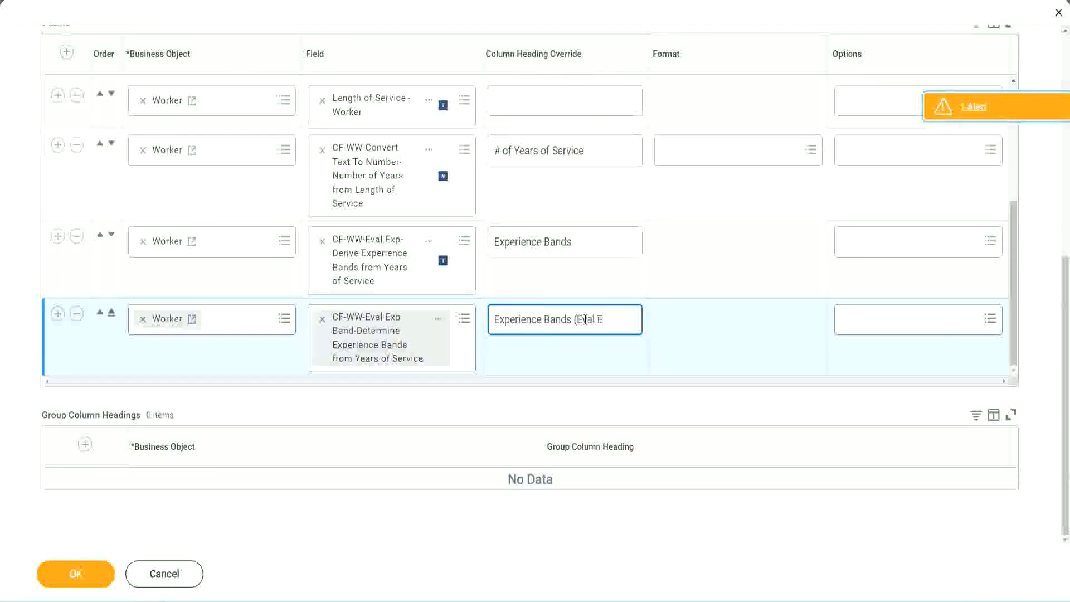
{"action": "type", "text": "xp Bands)"}
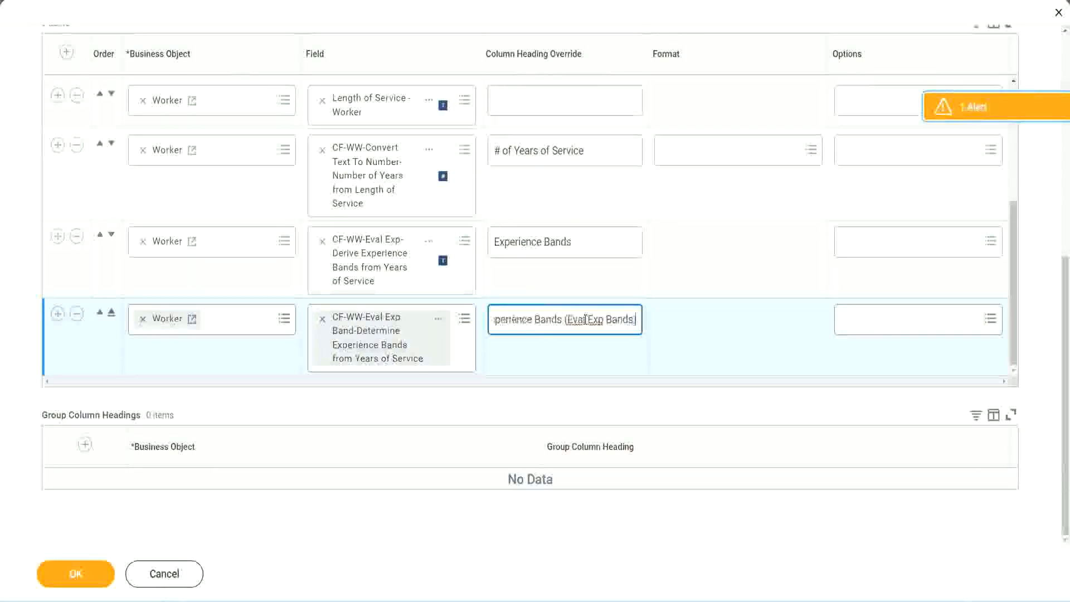
{"action": "double_click", "coordinate": [597, 319]}
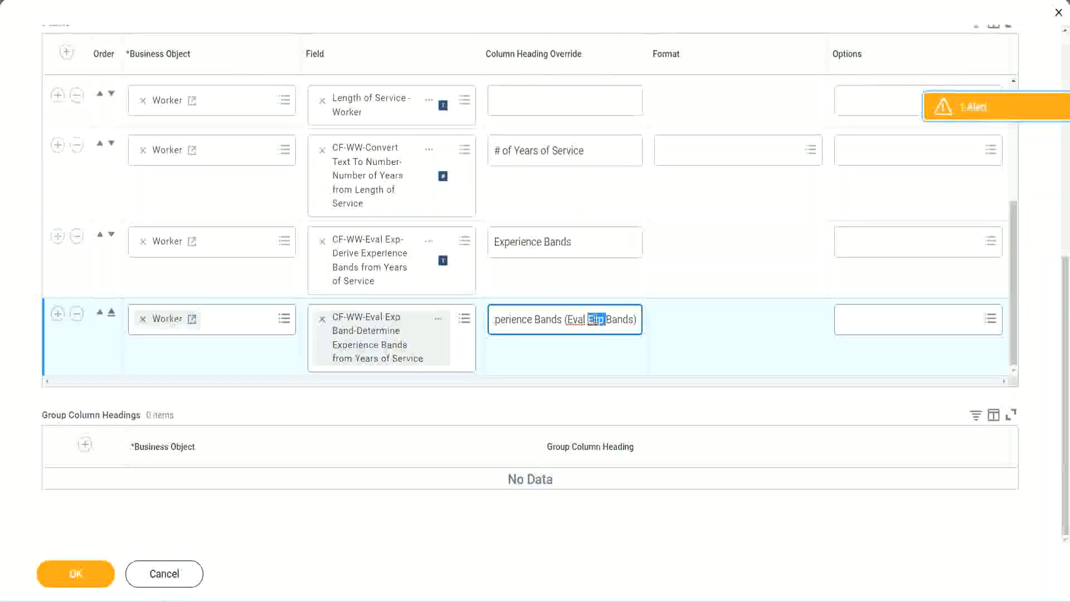
{"action": "left_click", "coordinate": [617, 315]}
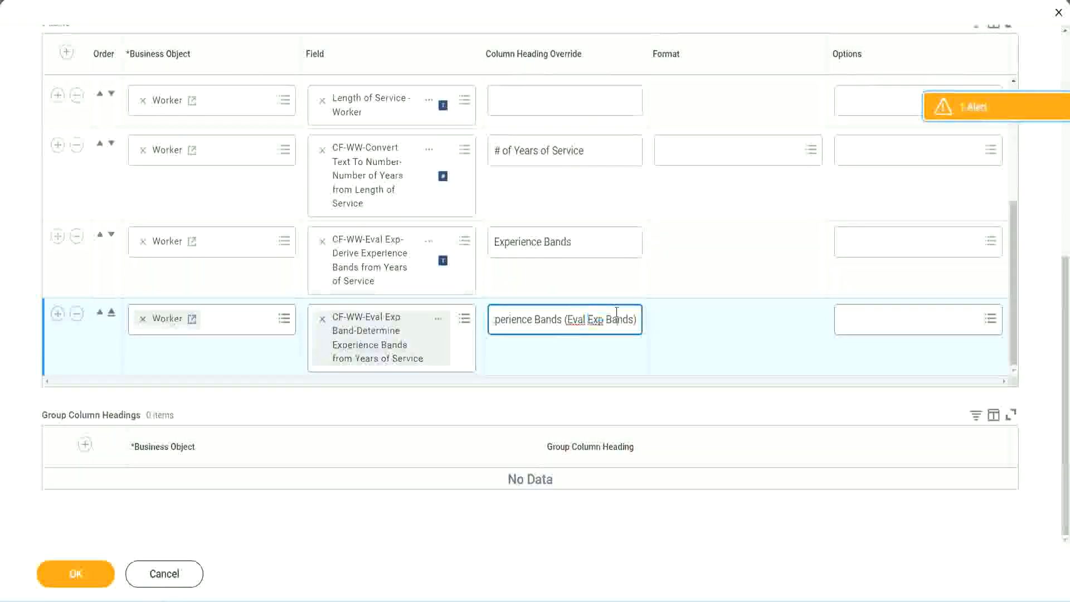
{"action": "left_click", "coordinate": [81, 577]}
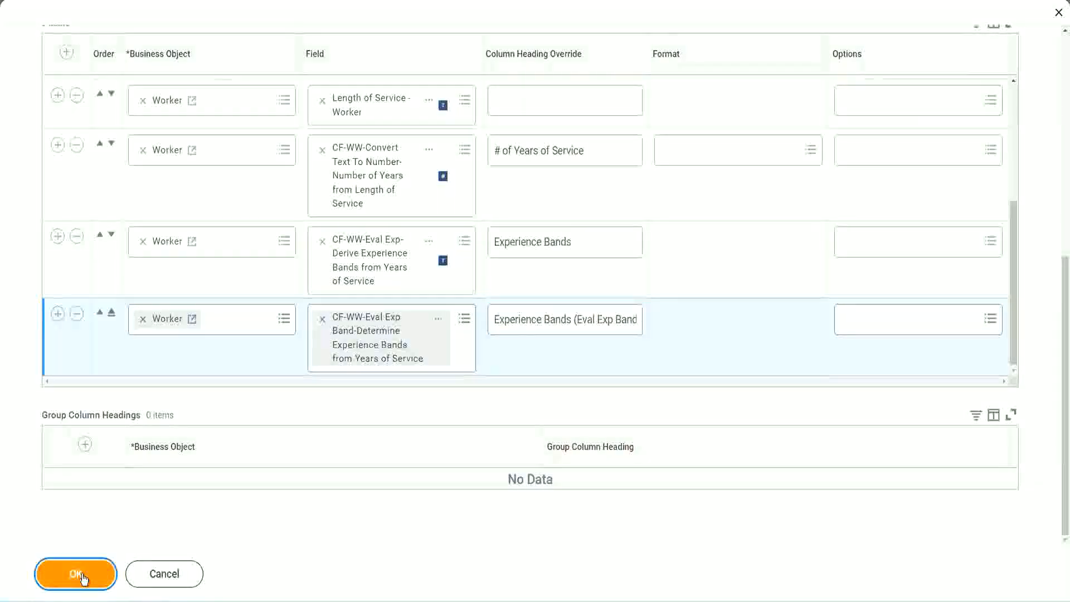